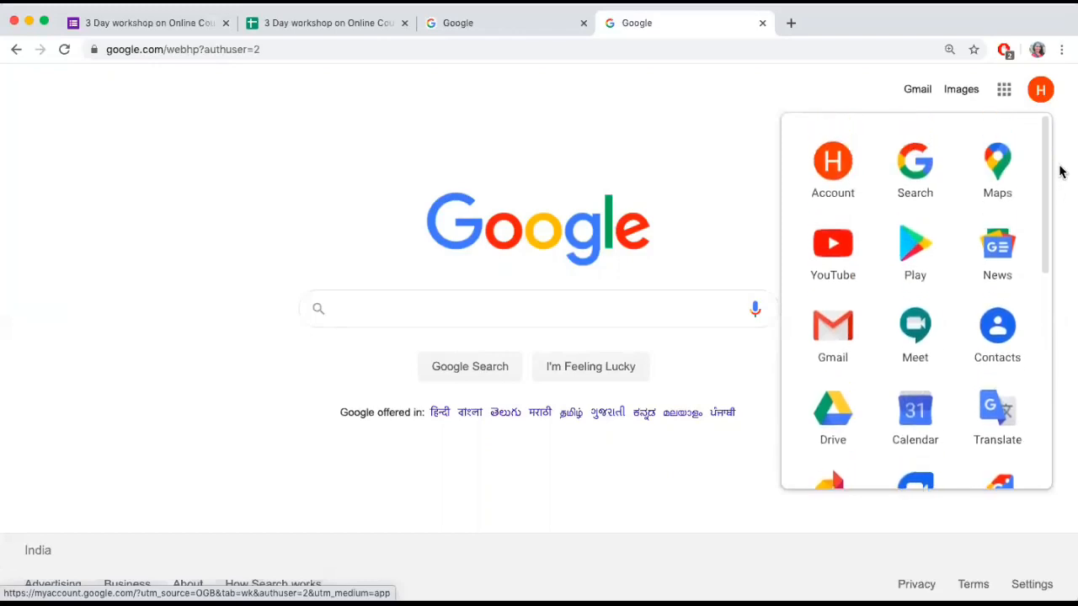
Look for Groups among the Google apps offered to the institutional account on the other Google page
click(518, 27)
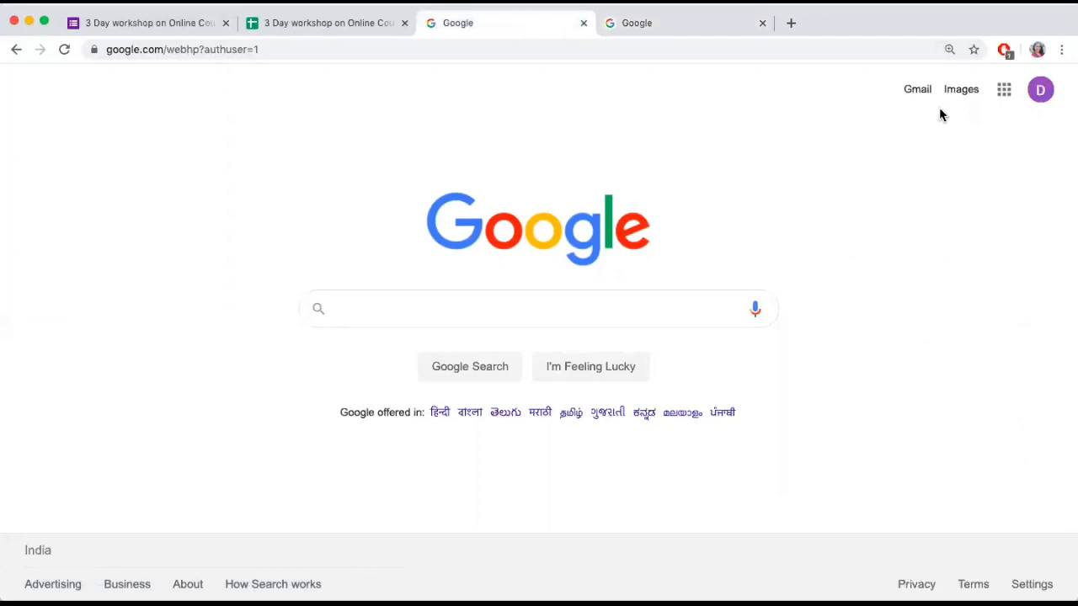
click(1004, 90)
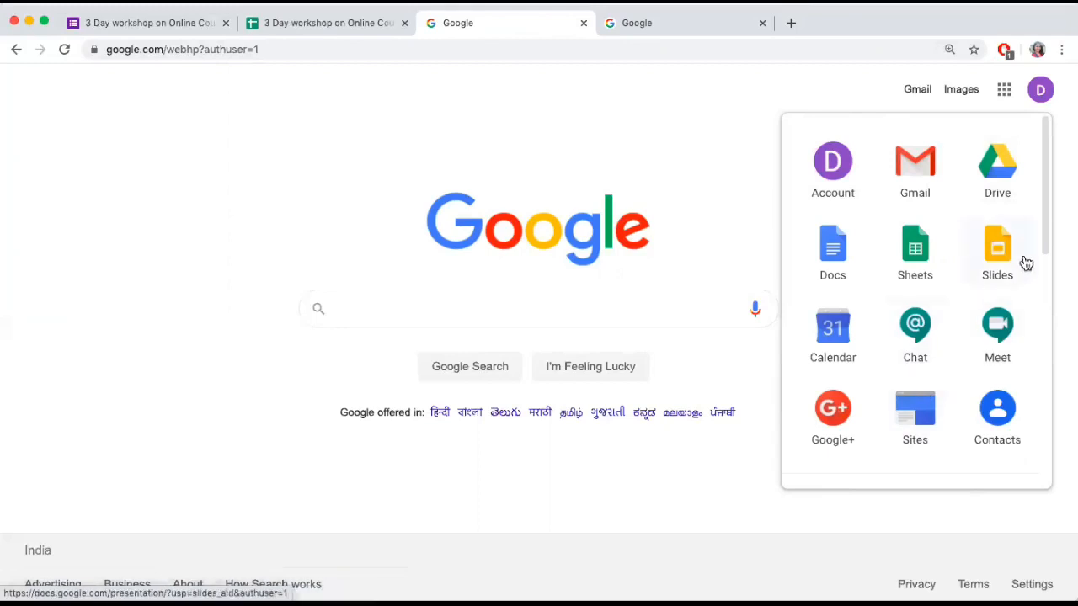
drag(1044, 219, 1052, 317)
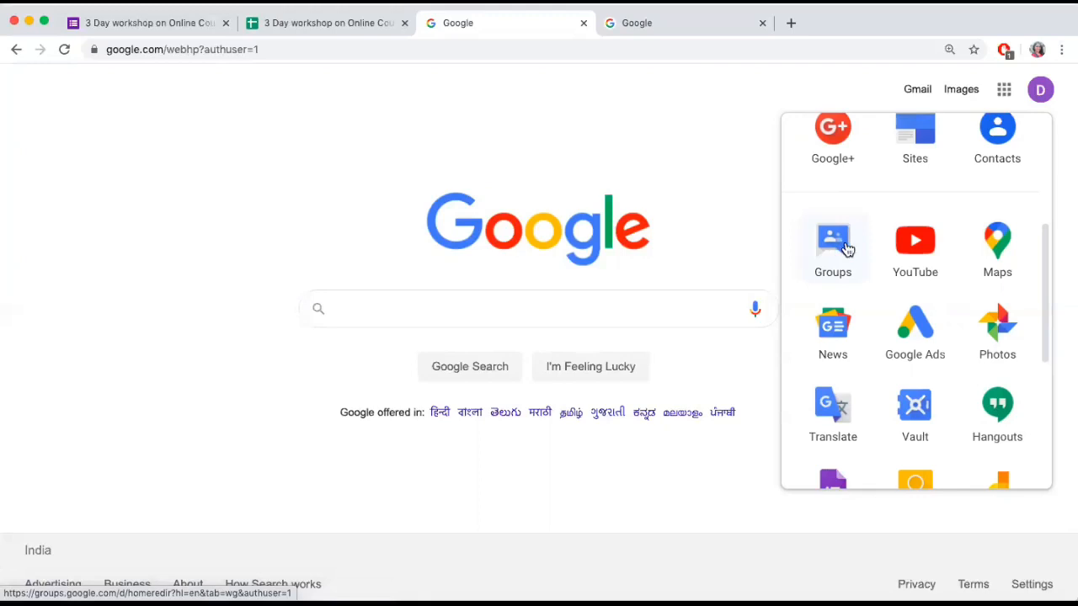
click(581, 104)
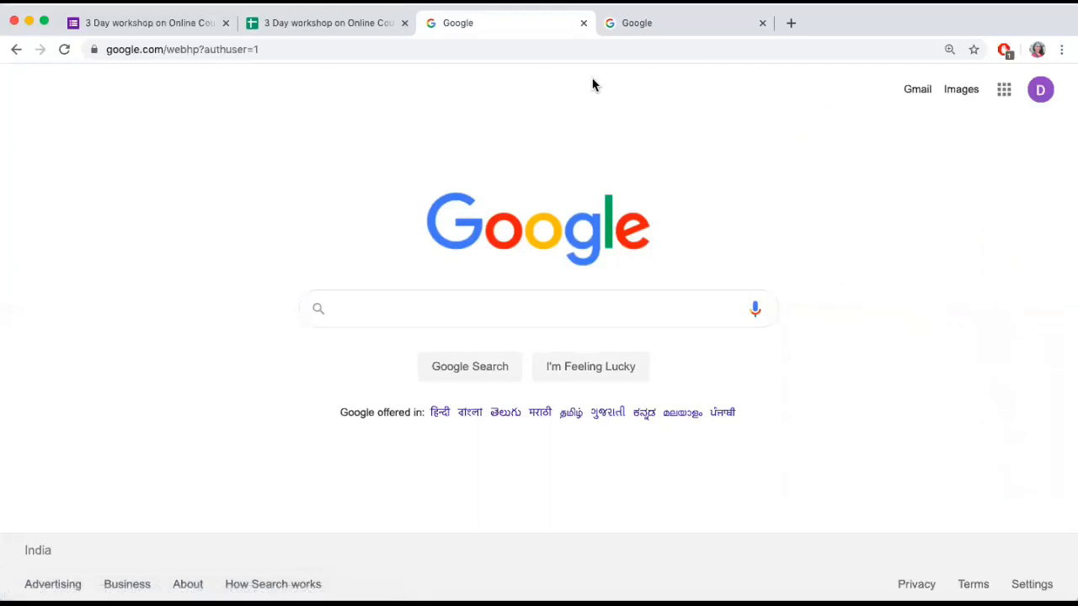
Return to the personal account's Google page and check its account details and the apps it offers
click(649, 29)
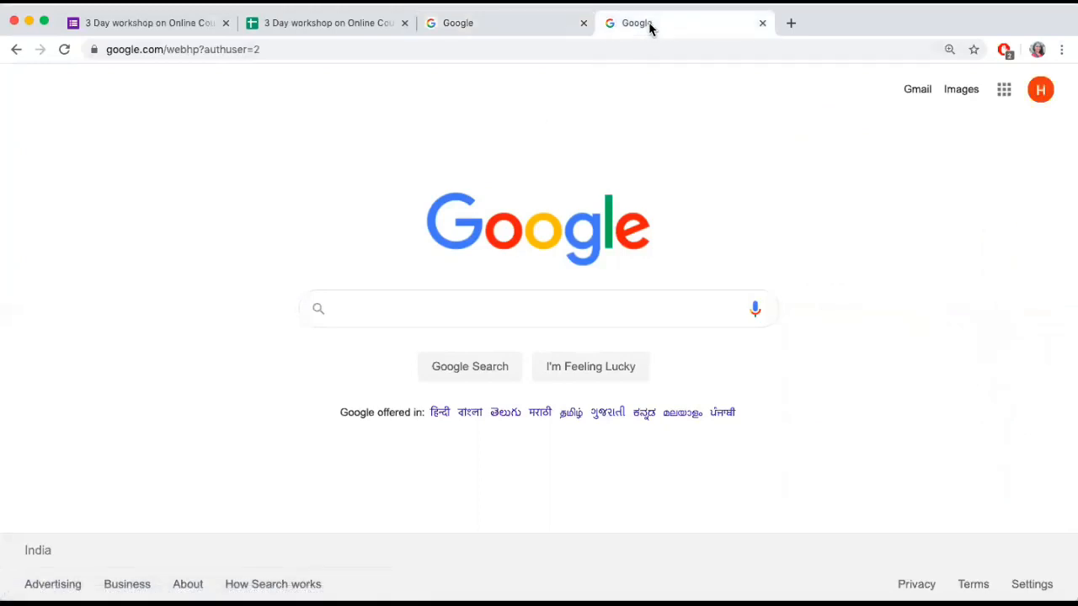
click(1041, 93)
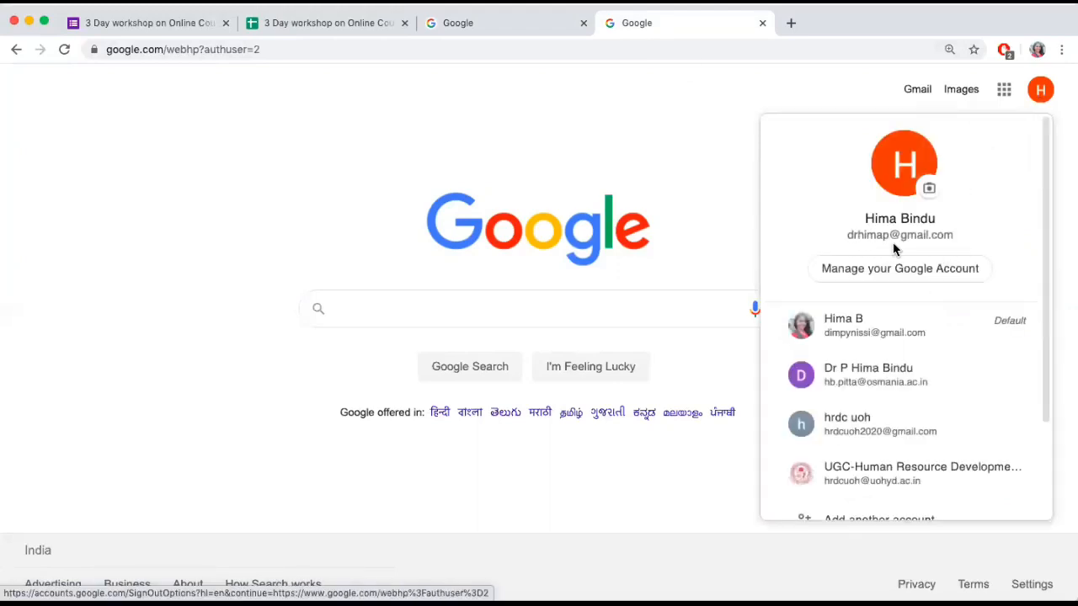
click(685, 127)
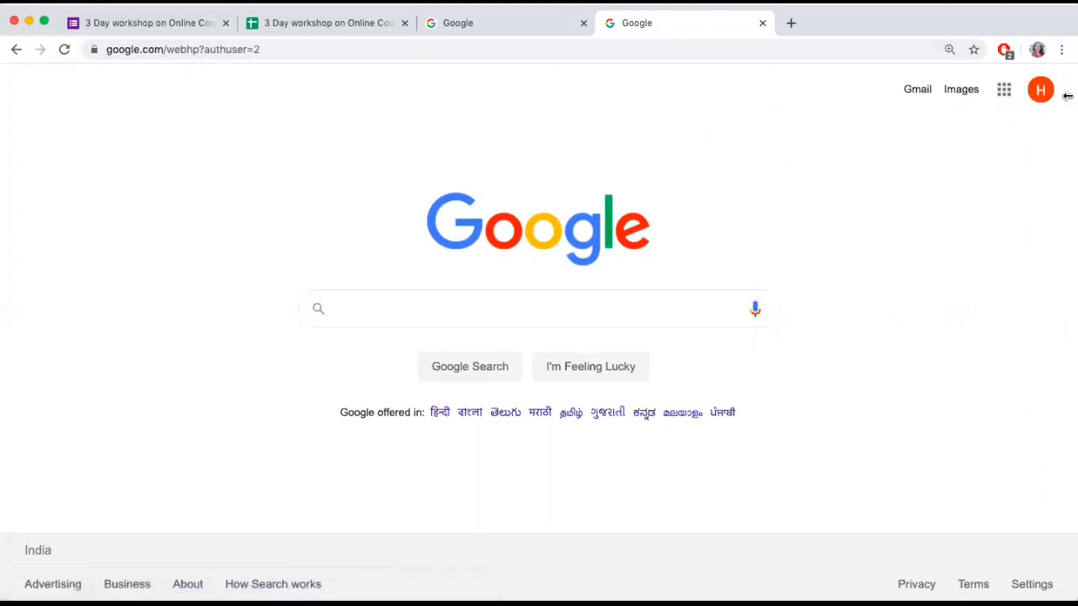
click(1006, 94)
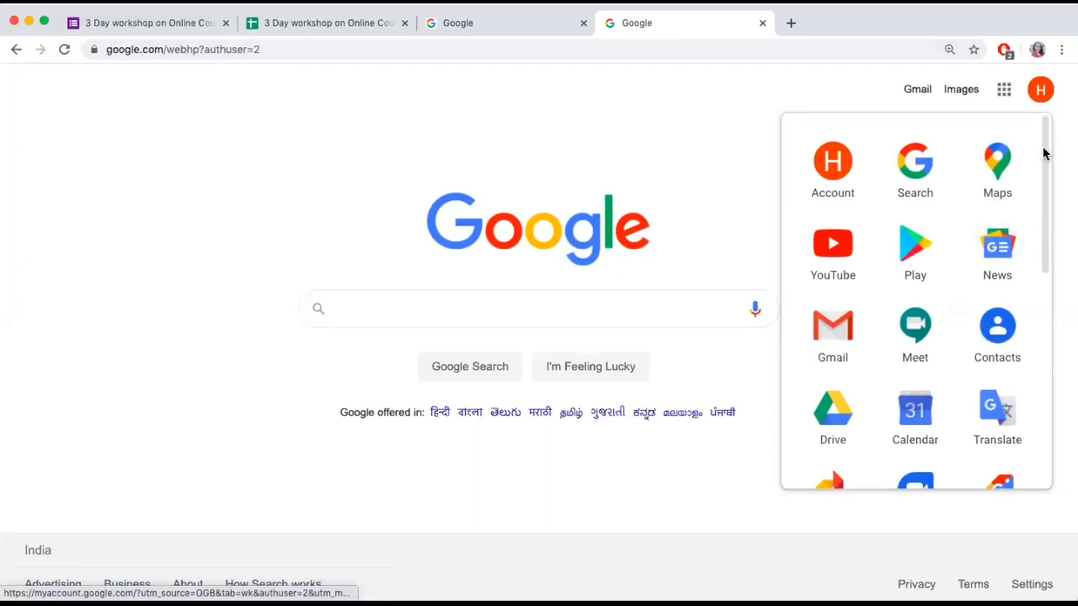
drag(1044, 153, 1066, 150)
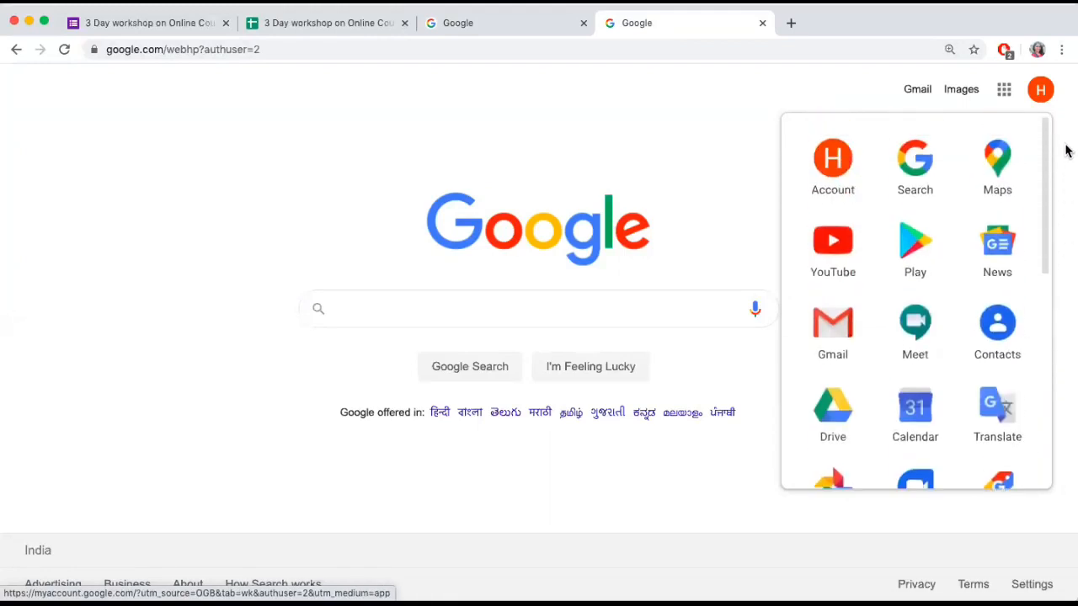
Search Google for "groups" and open the Google Groups site from the results
click(552, 312)
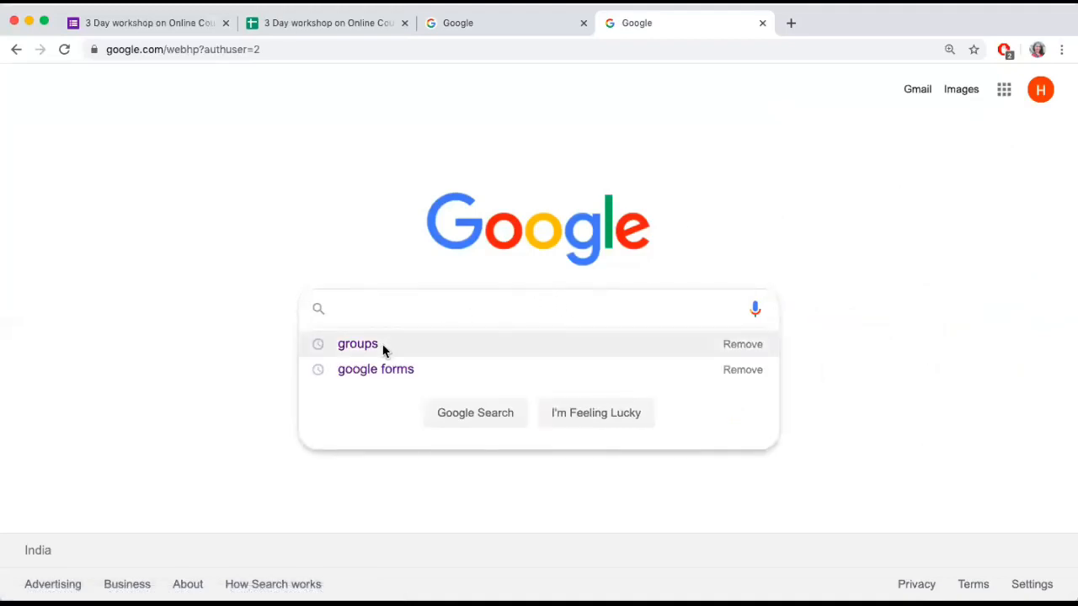
click(358, 344)
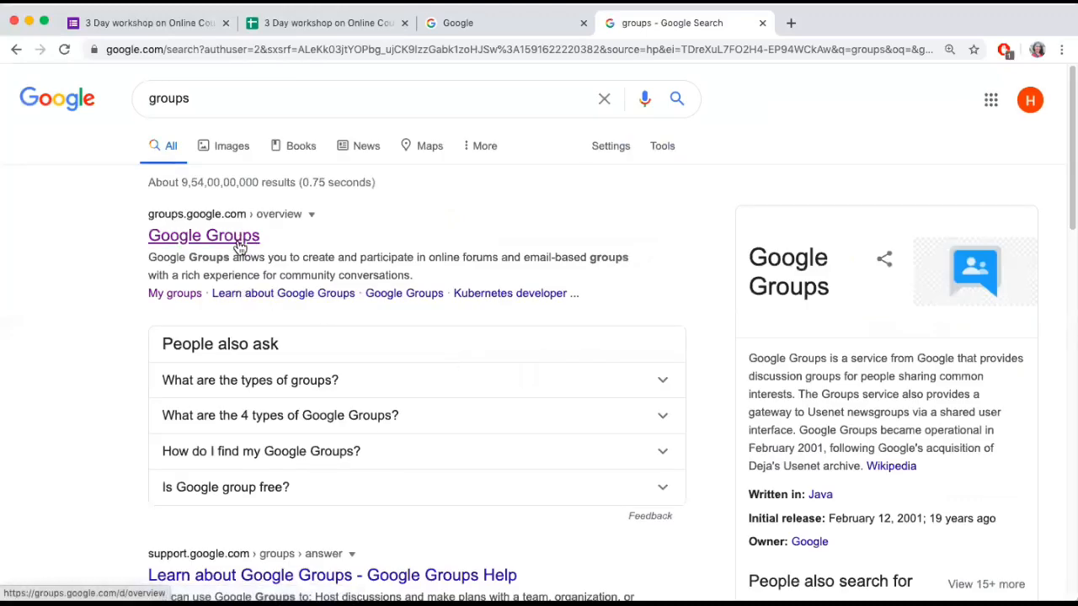
click(239, 246)
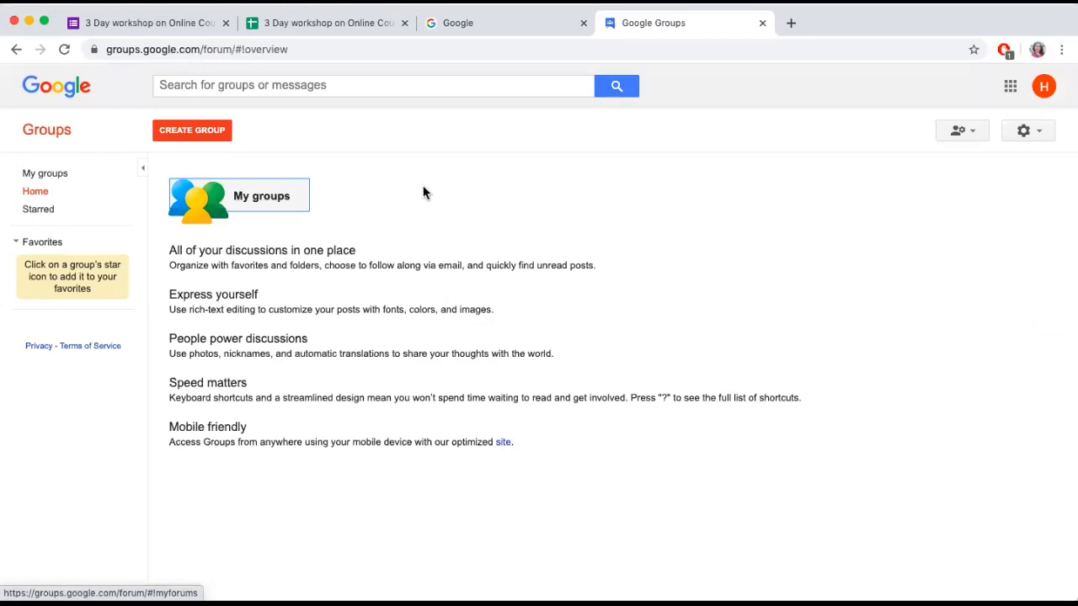
Check the account's existing groups, return to the Groups home page and open the form for creating a group
click(271, 199)
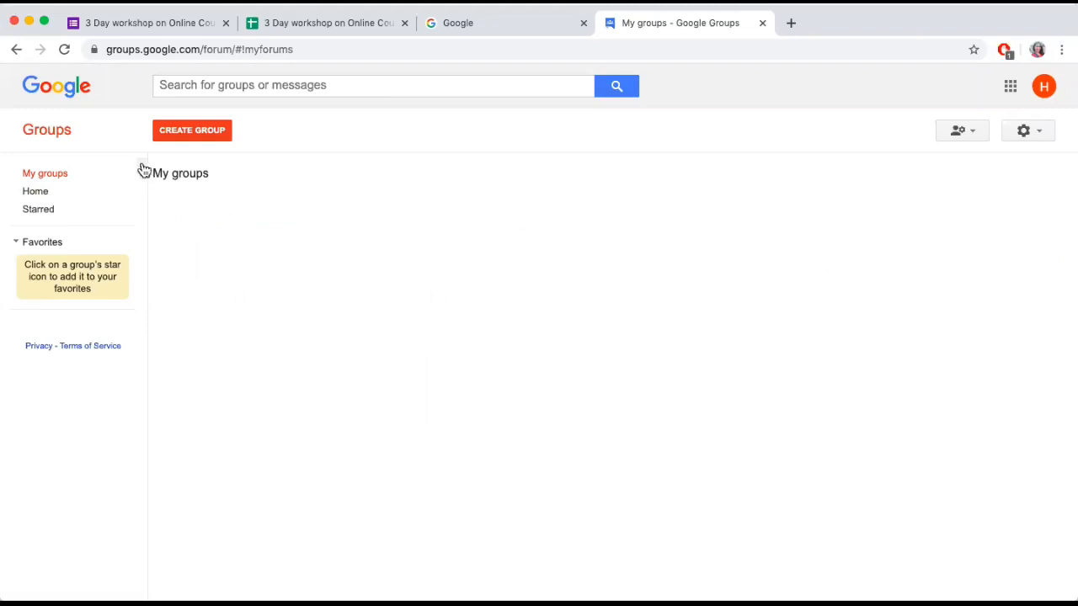
click(16, 49)
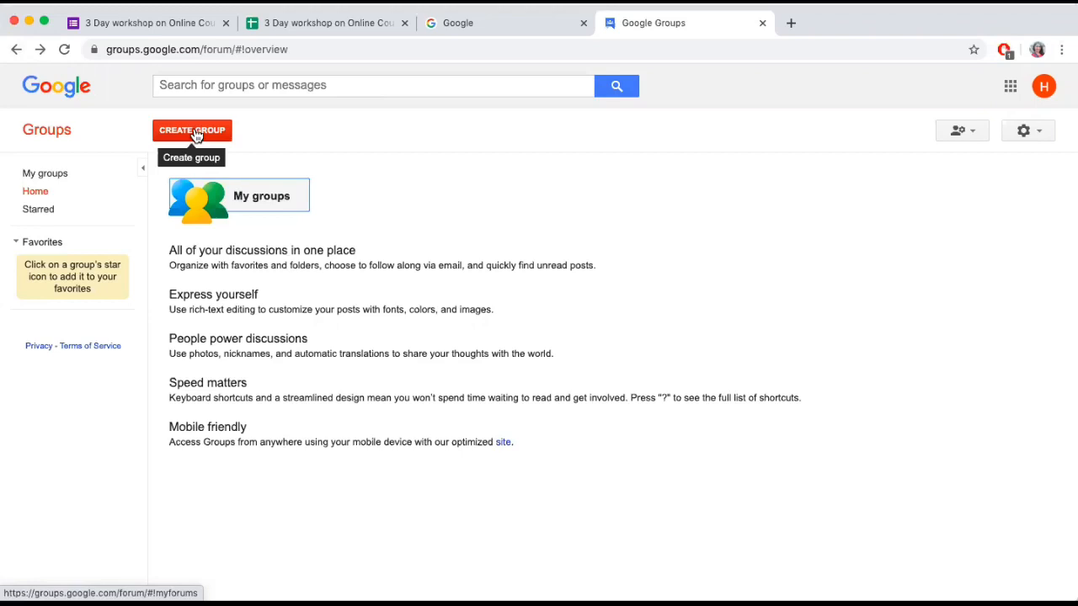
click(193, 131)
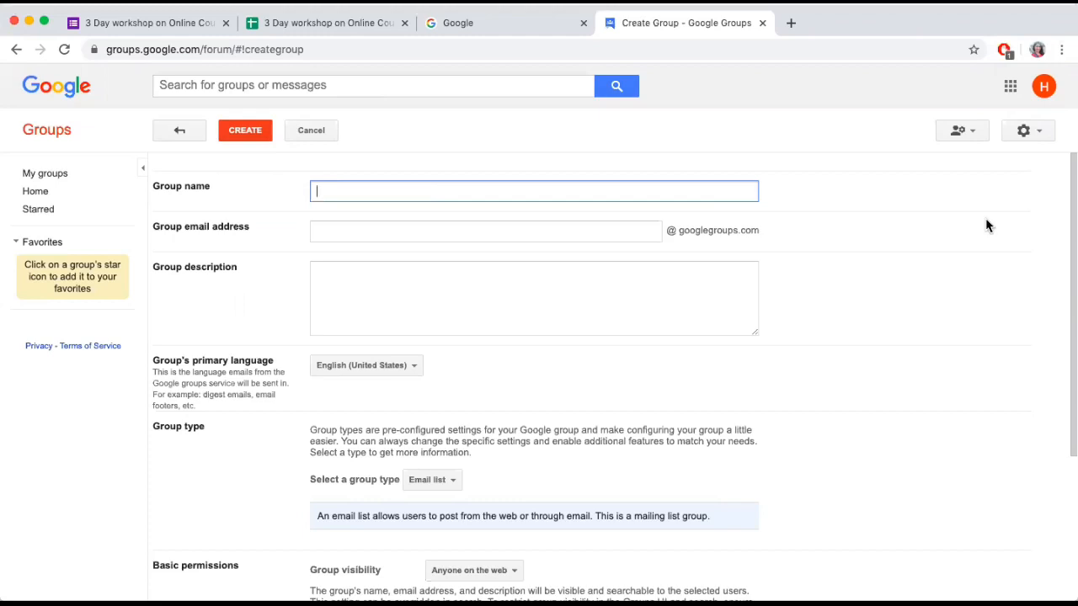
Try to name the new group "Sample for test"
text(Sa)
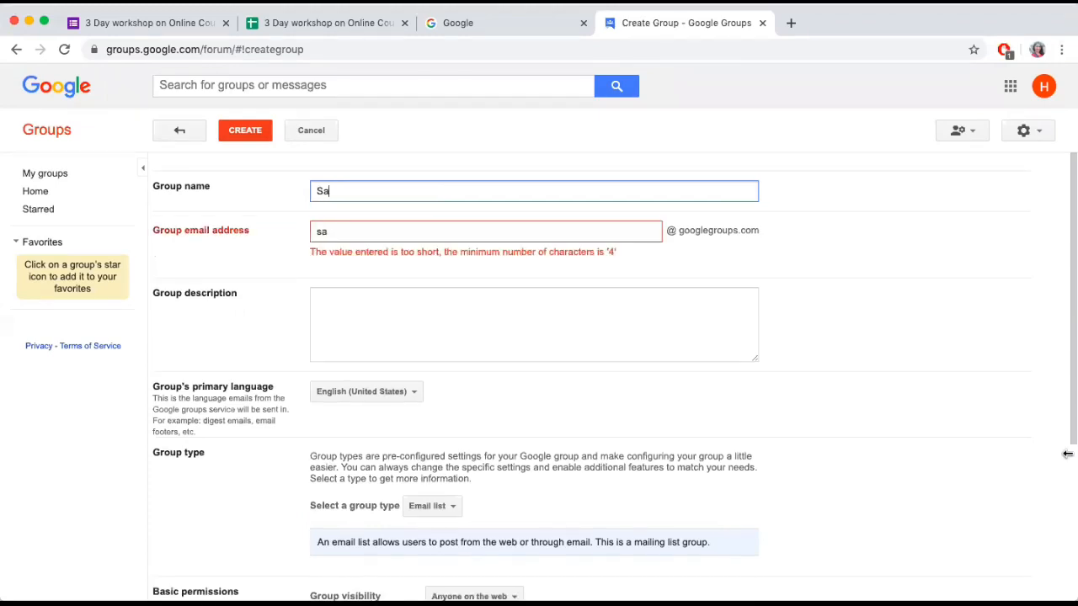
text(mple)
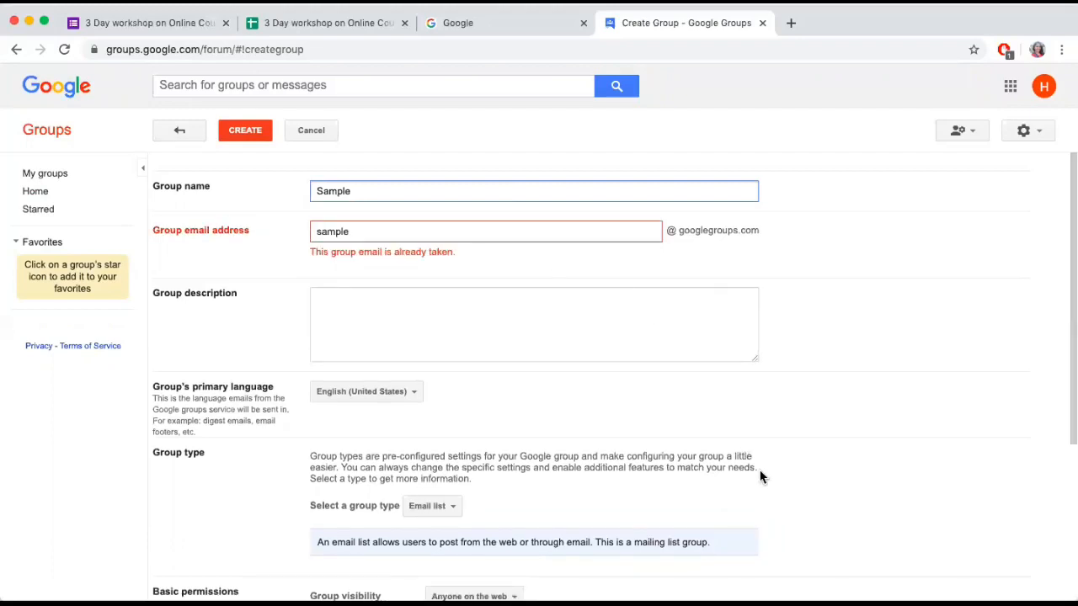
text(fo)
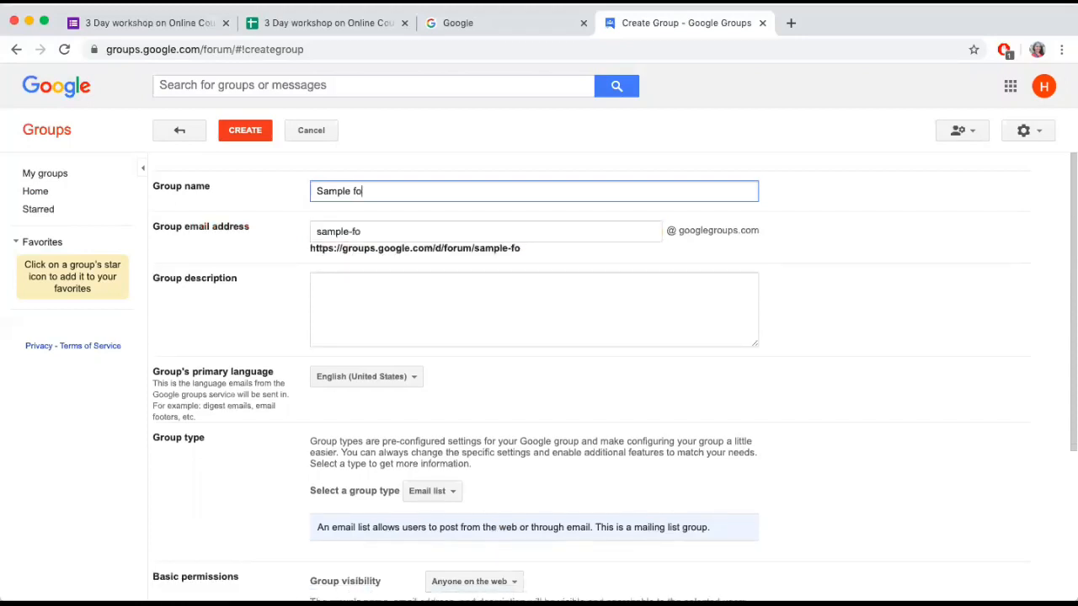
text(r test)
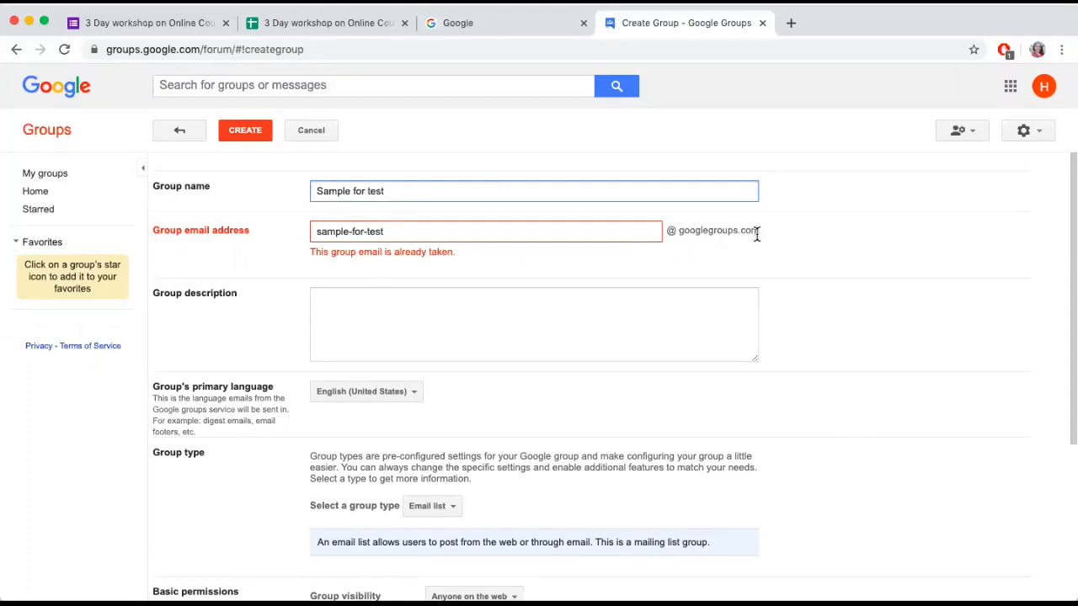
Replace the group name with the account's username followed by "ssamplegroup", giving the group a matching email address
drag(407, 193, 298, 202)
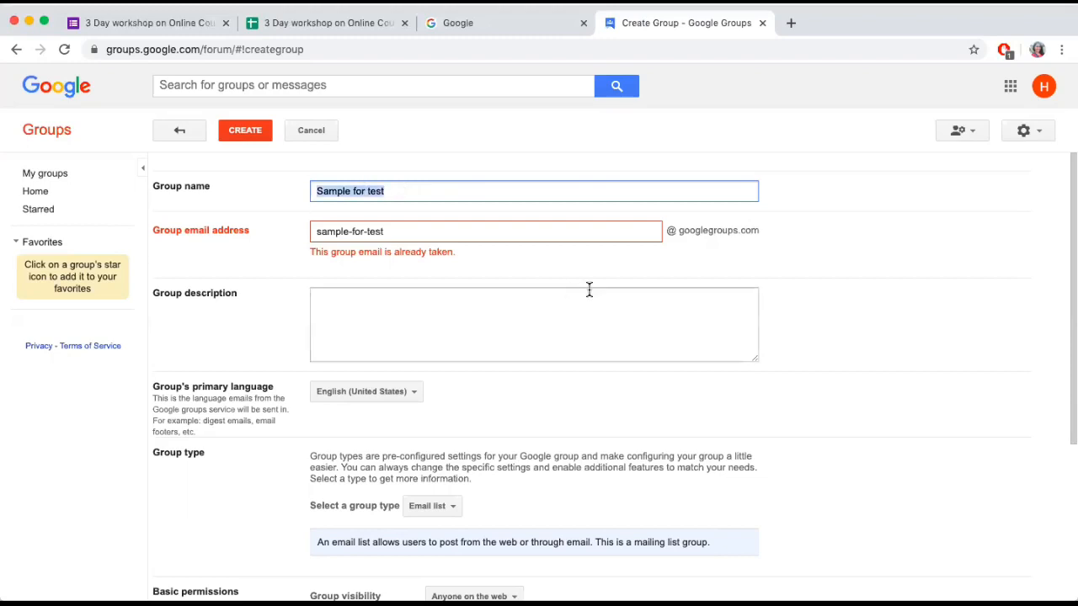
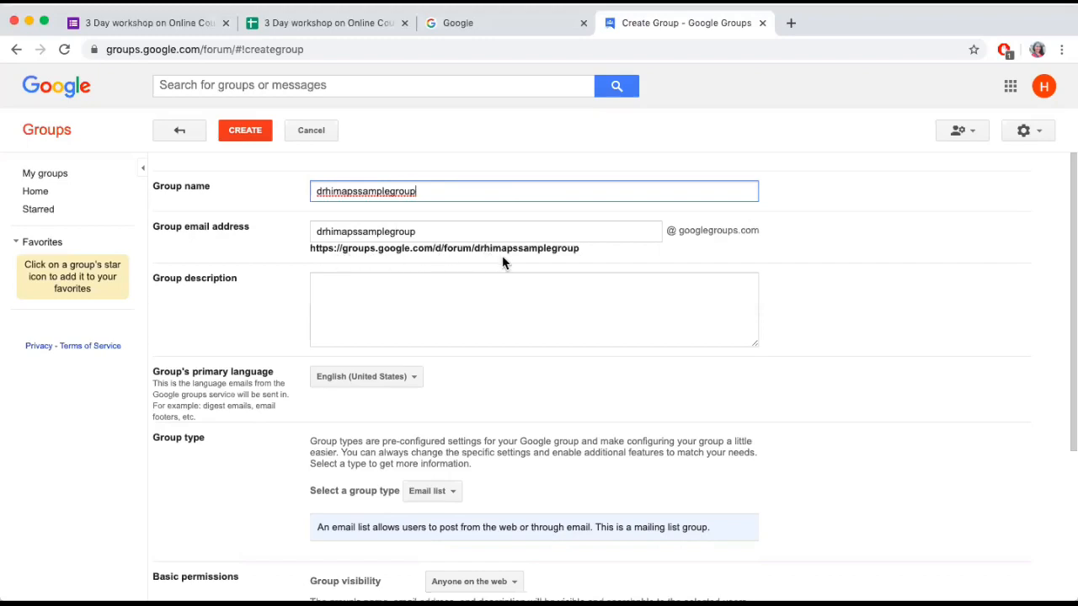
click(588, 260)
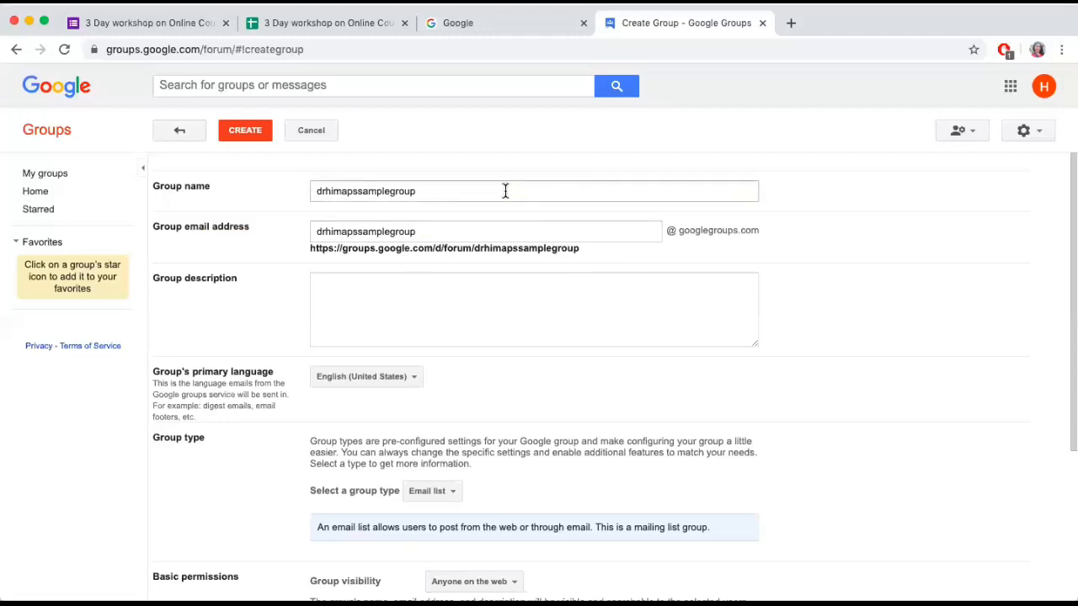
Enter the group description "for workshop assessment"
click(392, 300)
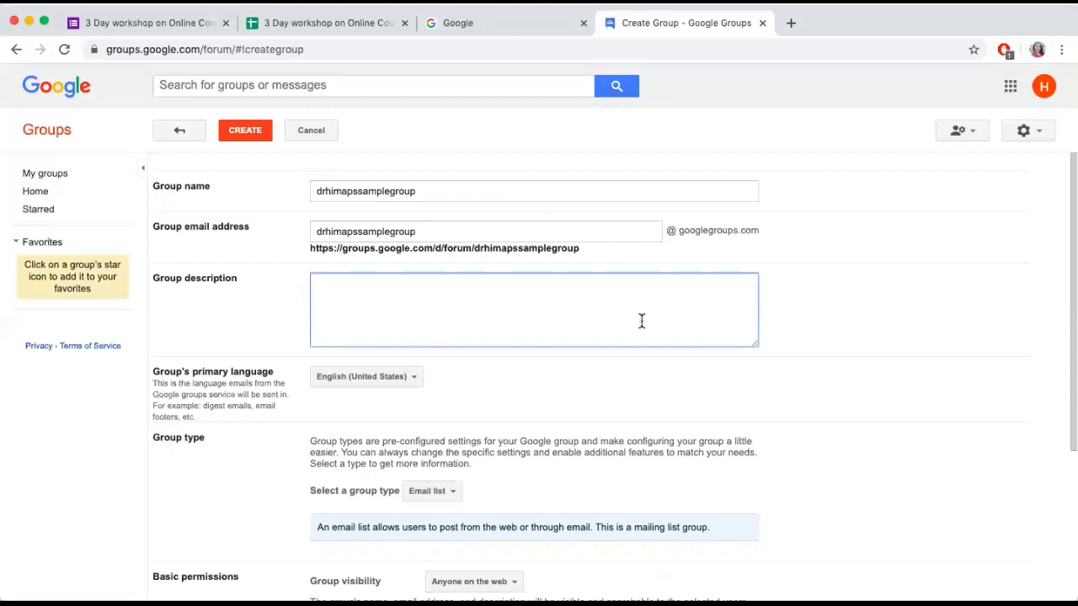
text(for w)
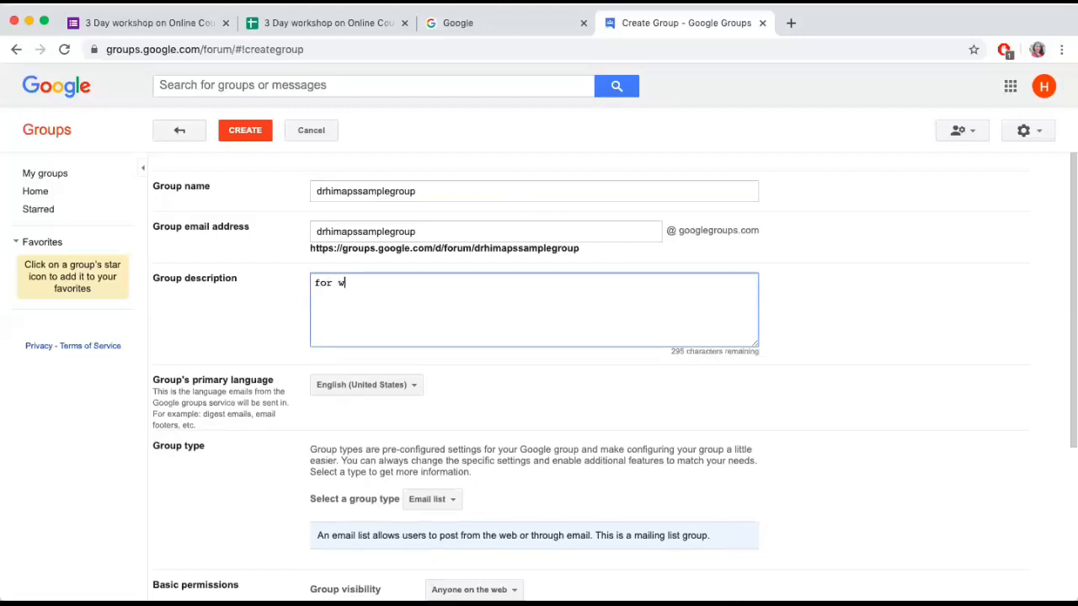
text(orshop assessment)
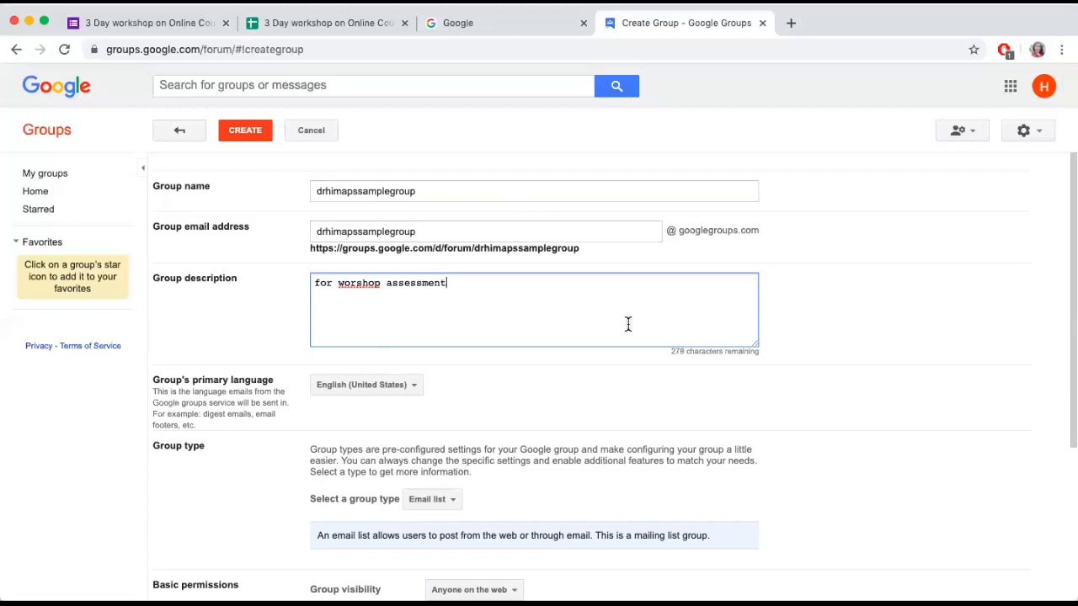
click(355, 285)
text(k)
Examine the languages available as the group's primary language and close the list without changing the selection
scroll(646, 398, down, 1)
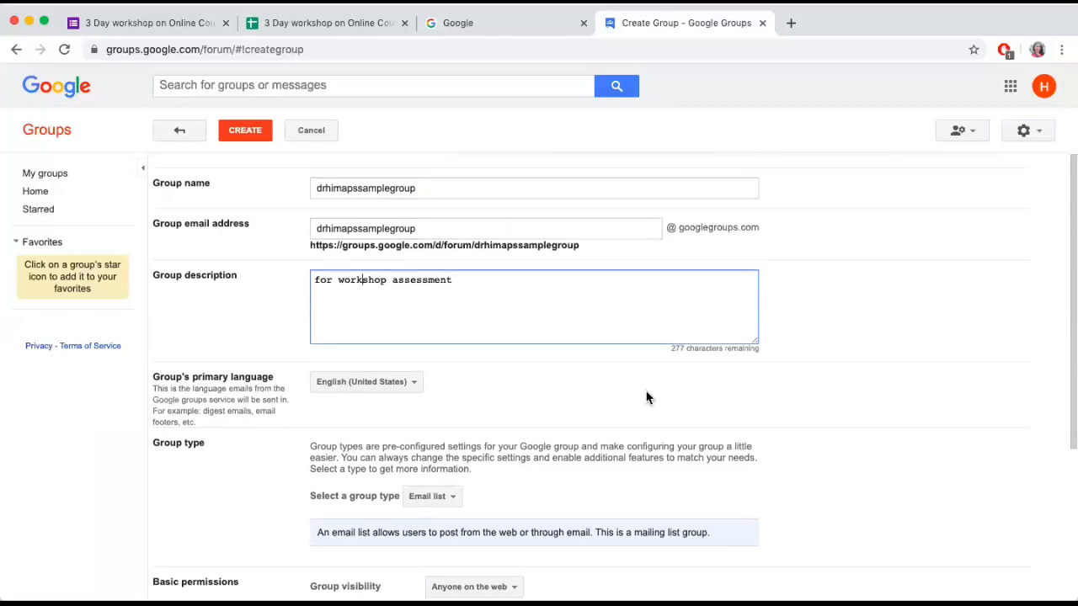
scroll(647, 398, down, 2)
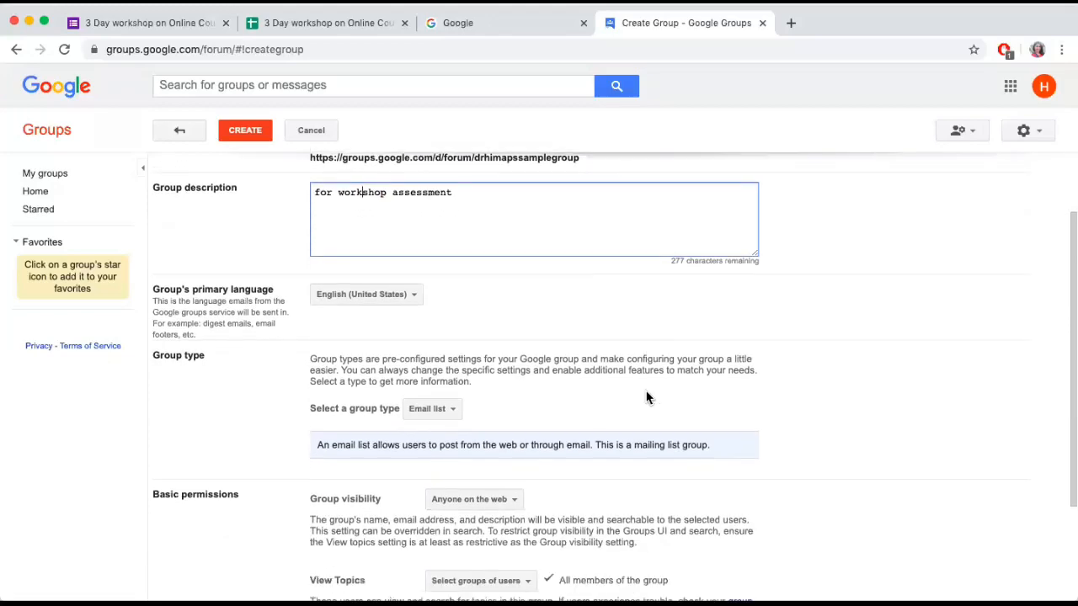
scroll(647, 396, up, 3)
scroll(646, 396, left, 1)
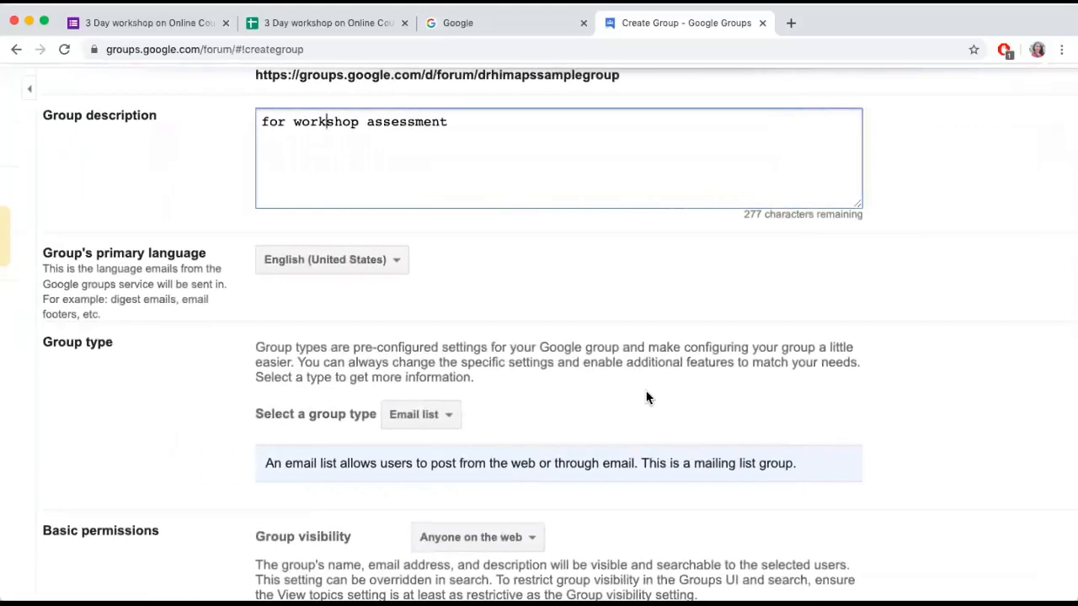
scroll(647, 397, left, 2)
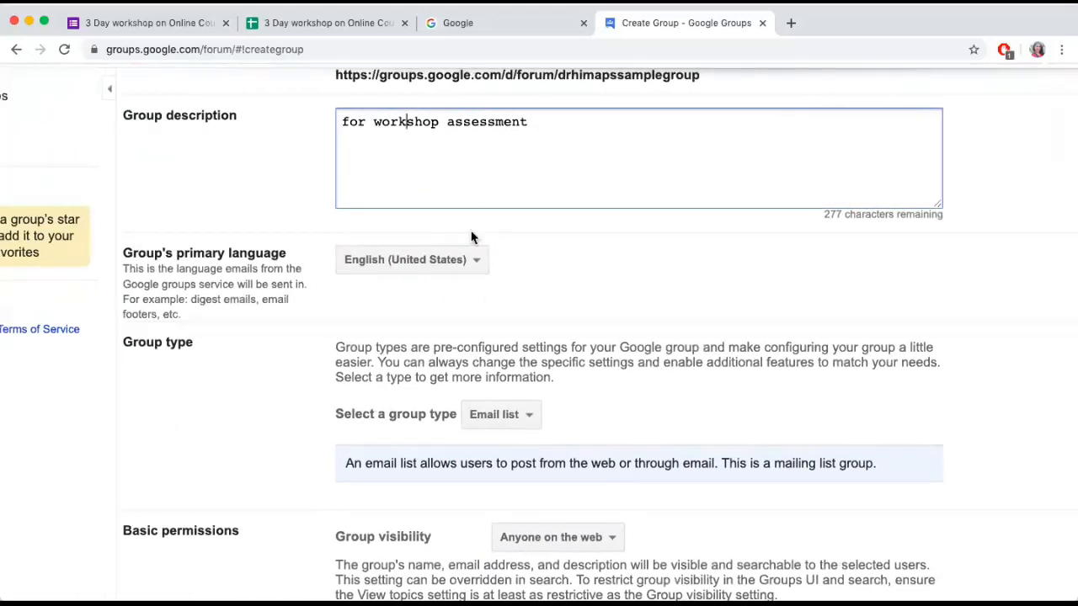
click(478, 262)
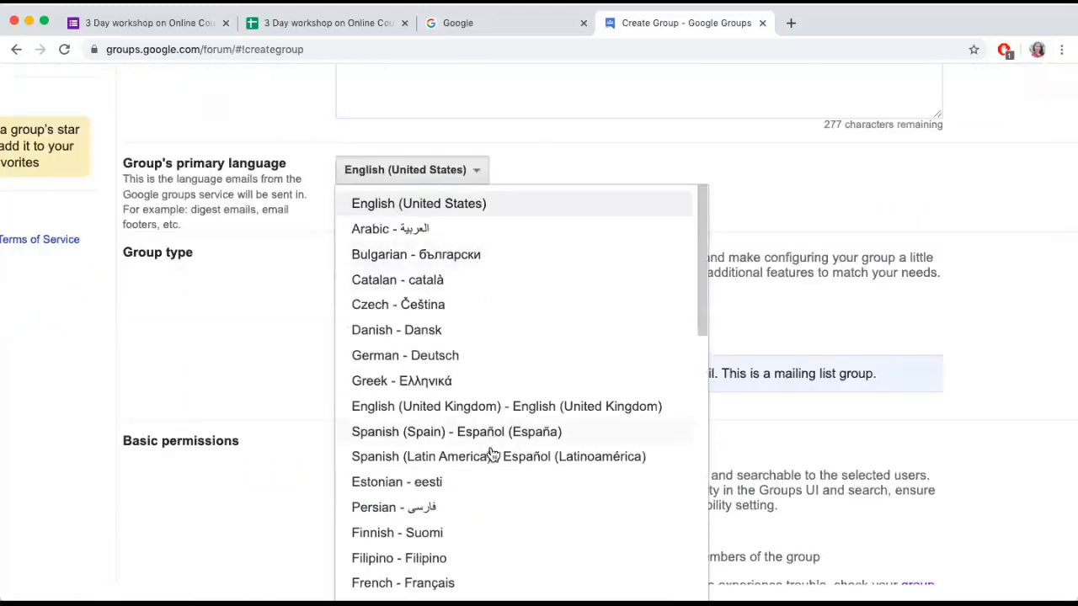
scroll(708, 289, down, 1)
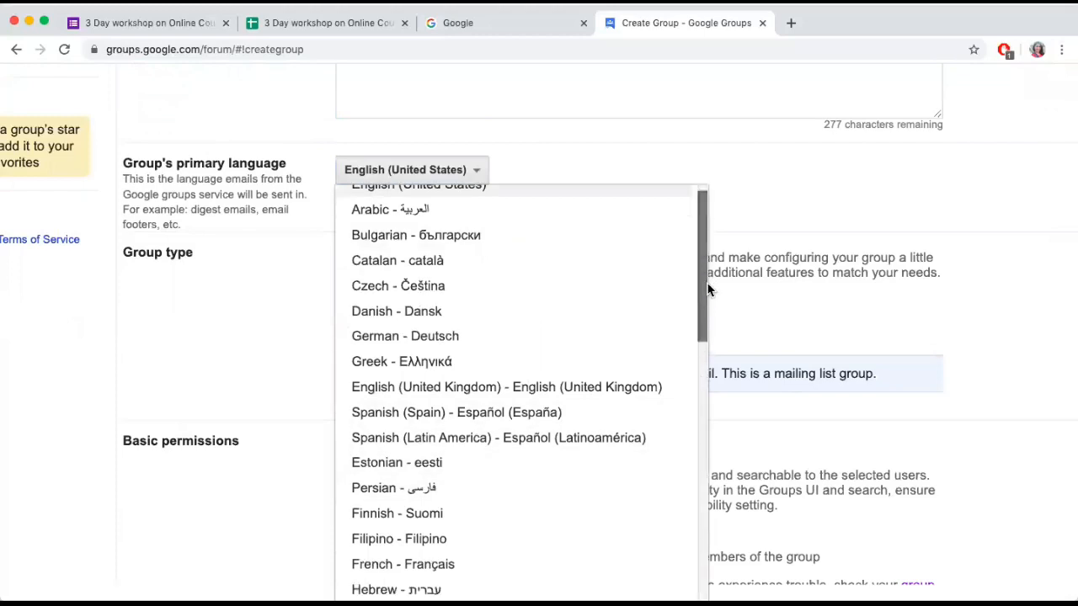
drag(707, 289, 747, 221)
click(801, 195)
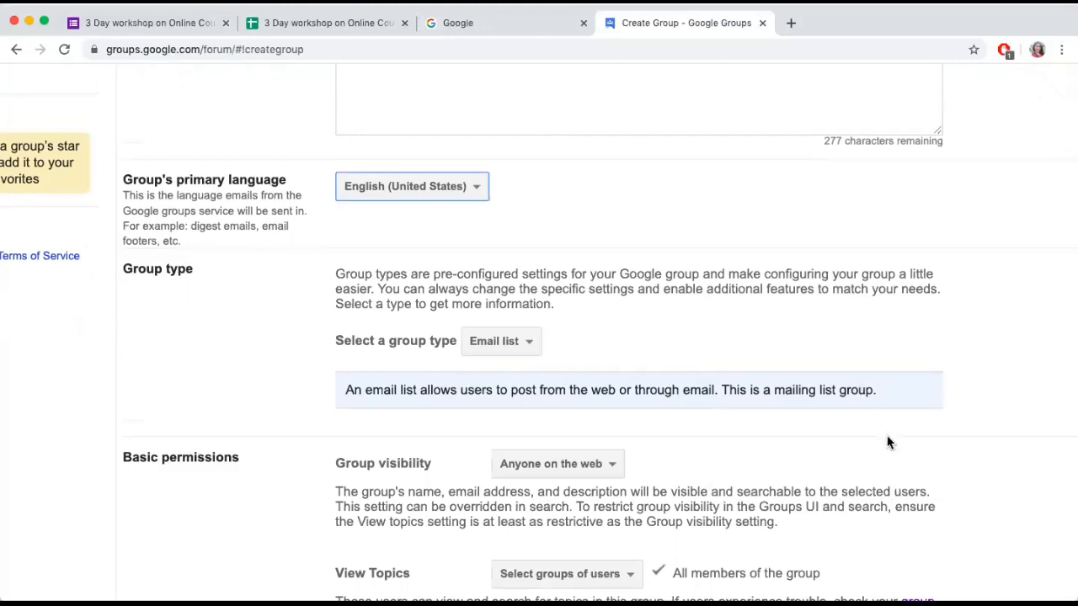
Set the group type to Q&A forum and the group visibility to all members of the group
scroll(696, 434, down, 1)
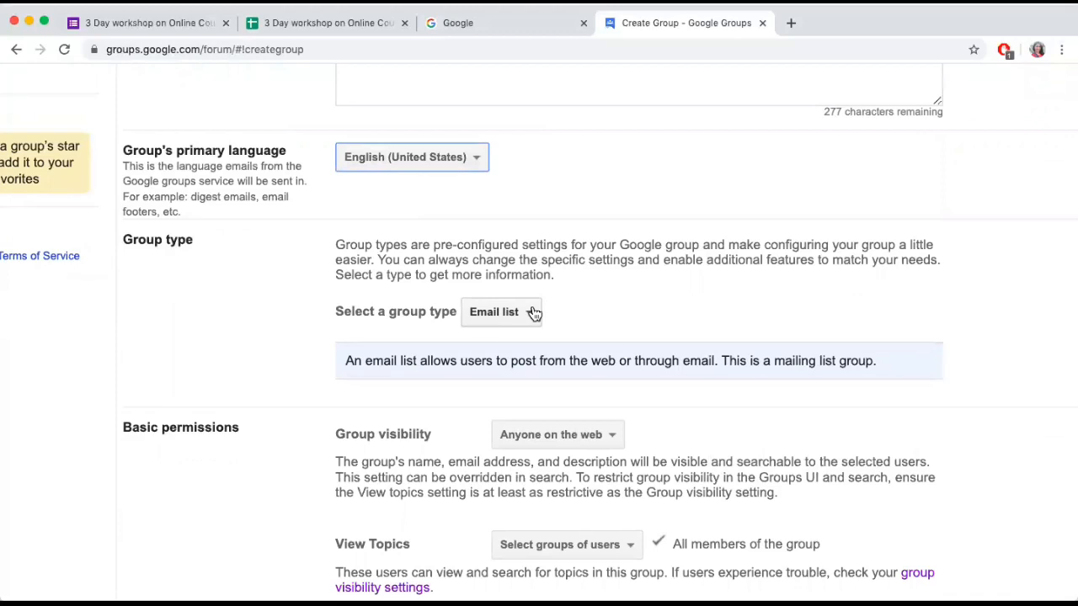
click(534, 313)
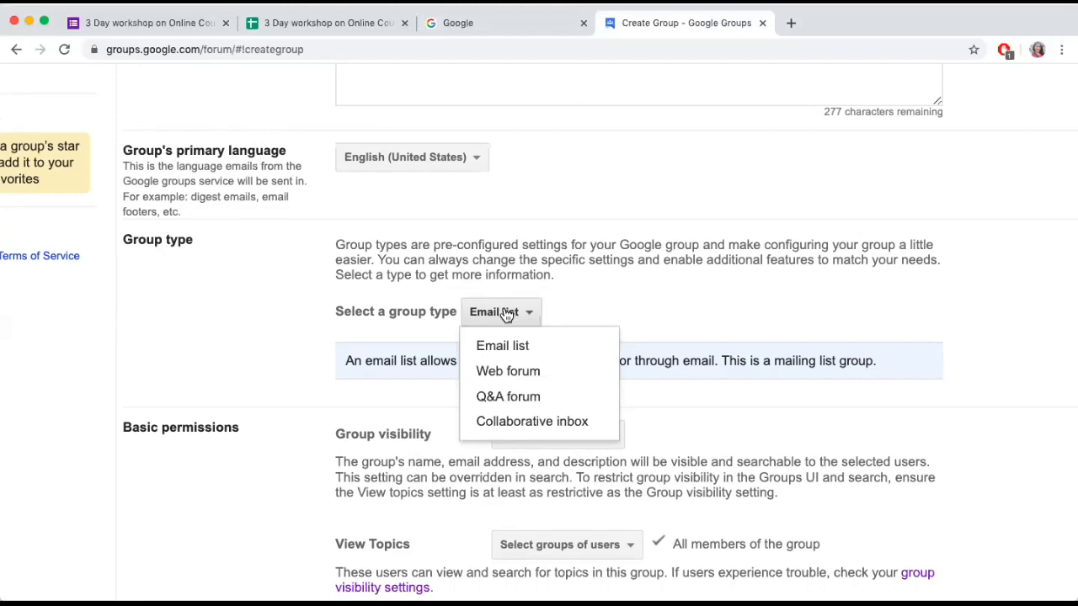
click(502, 402)
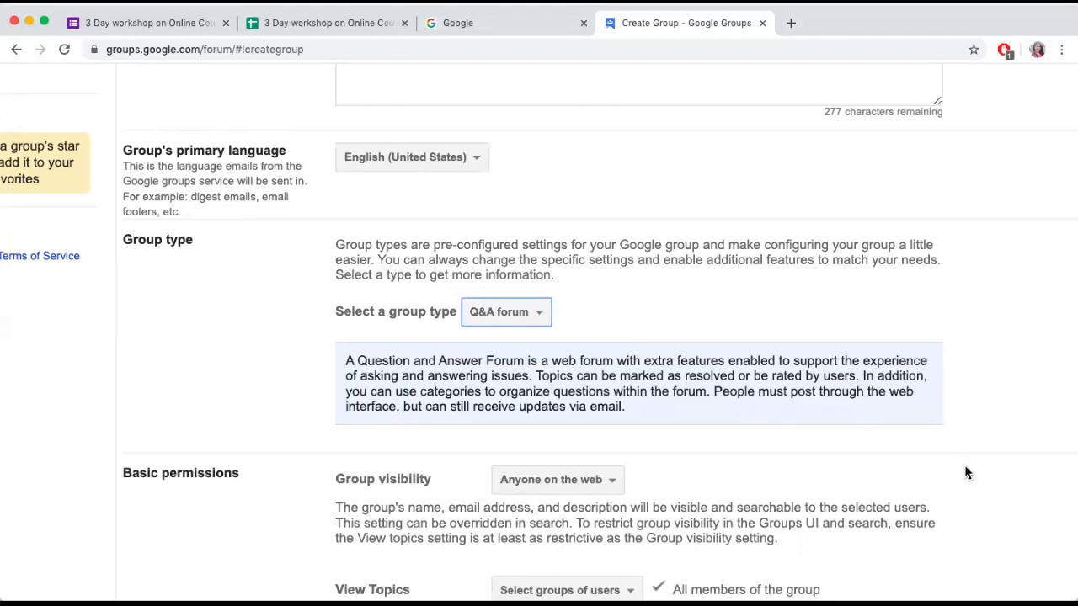
scroll(981, 480, down, 3)
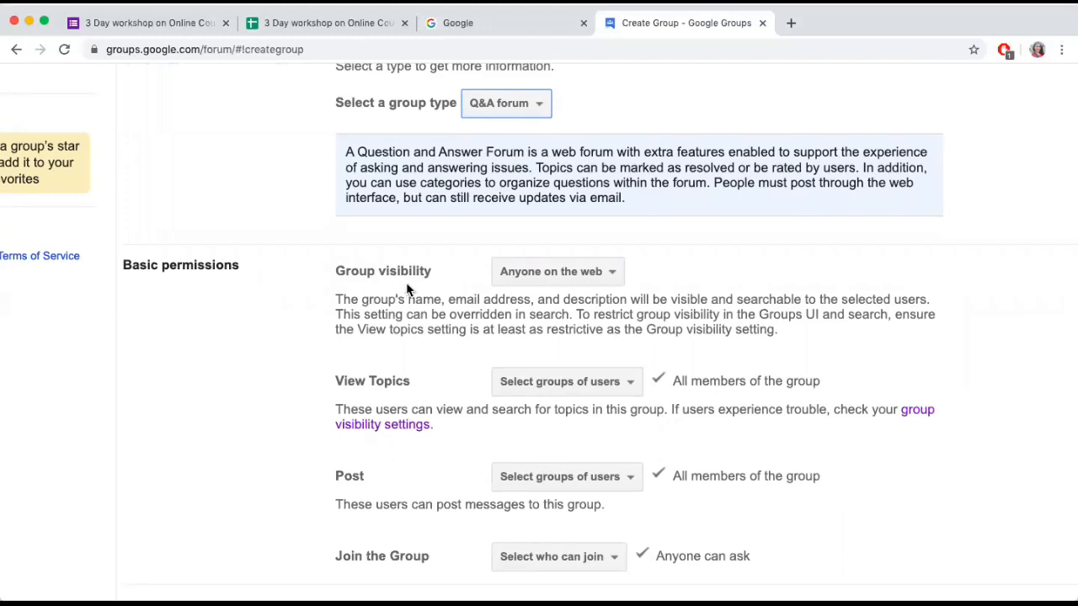
click(614, 277)
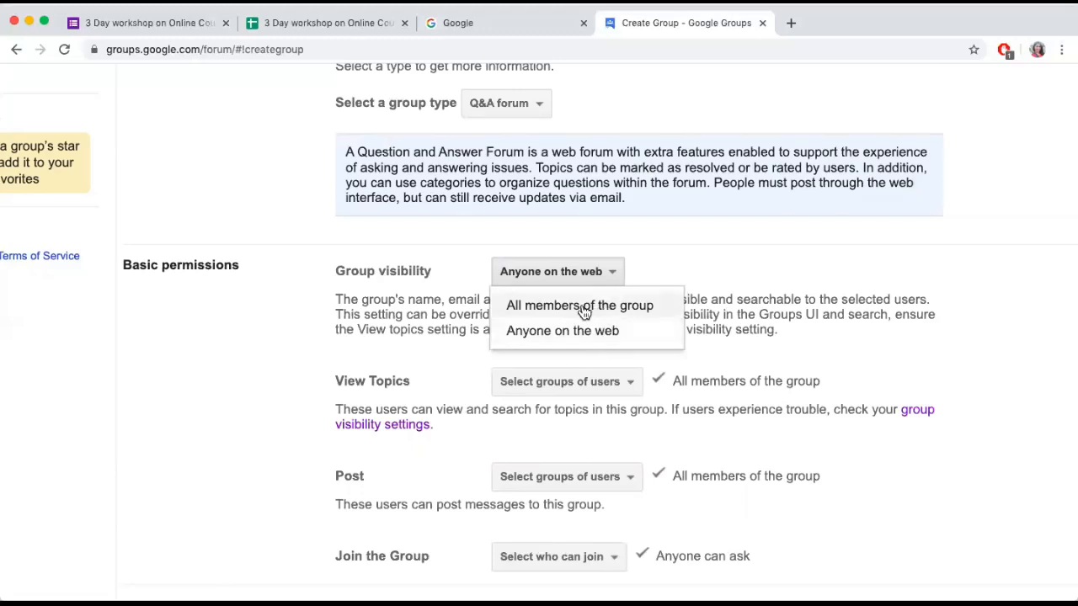
click(583, 307)
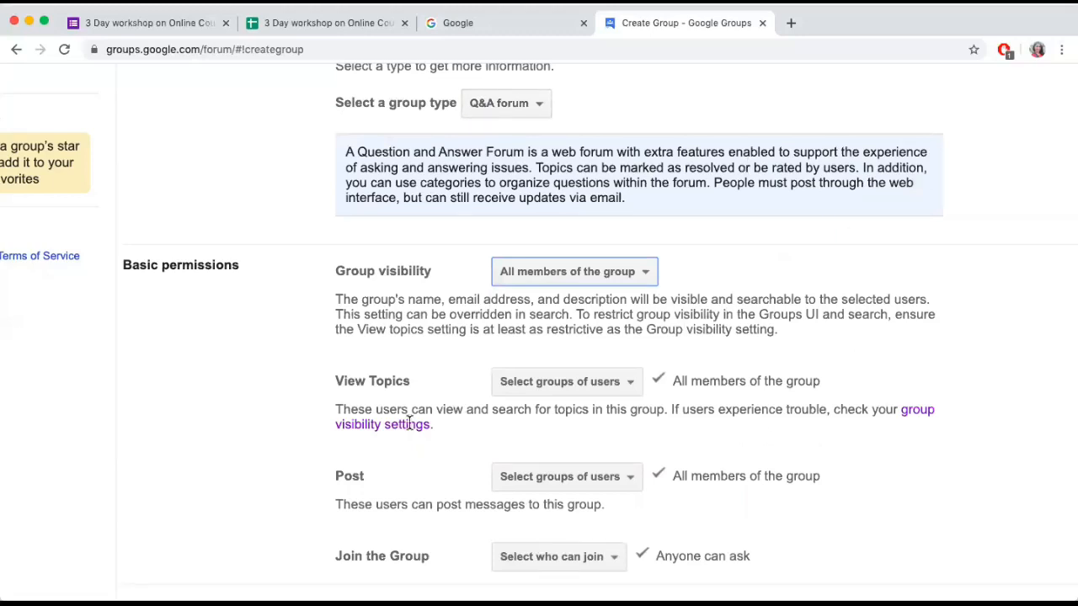
Examine which groups of users can view topics and post messages, without changing either selection
click(625, 392)
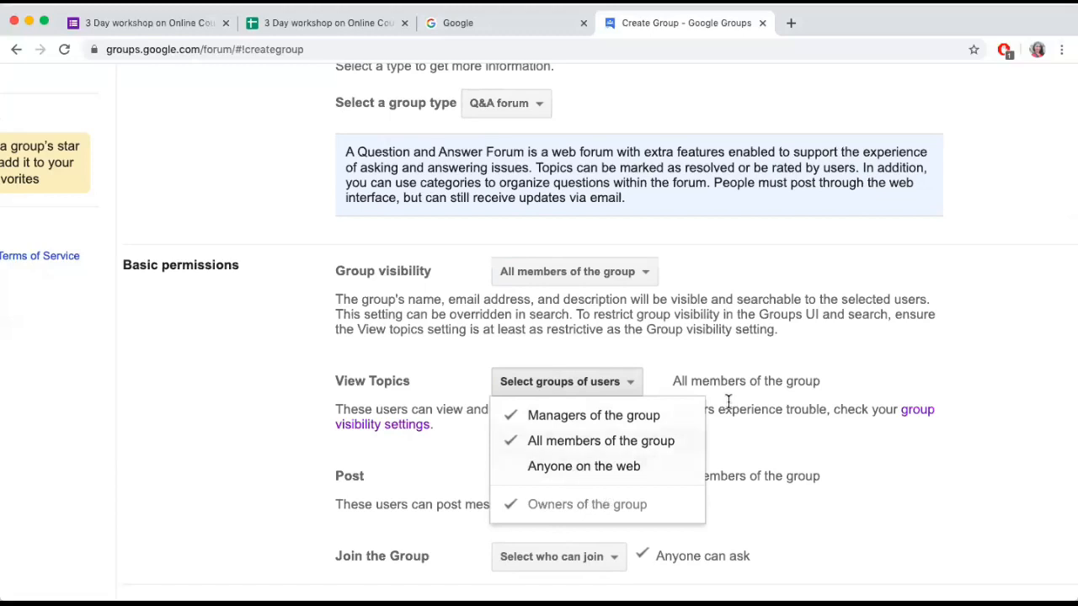
click(867, 440)
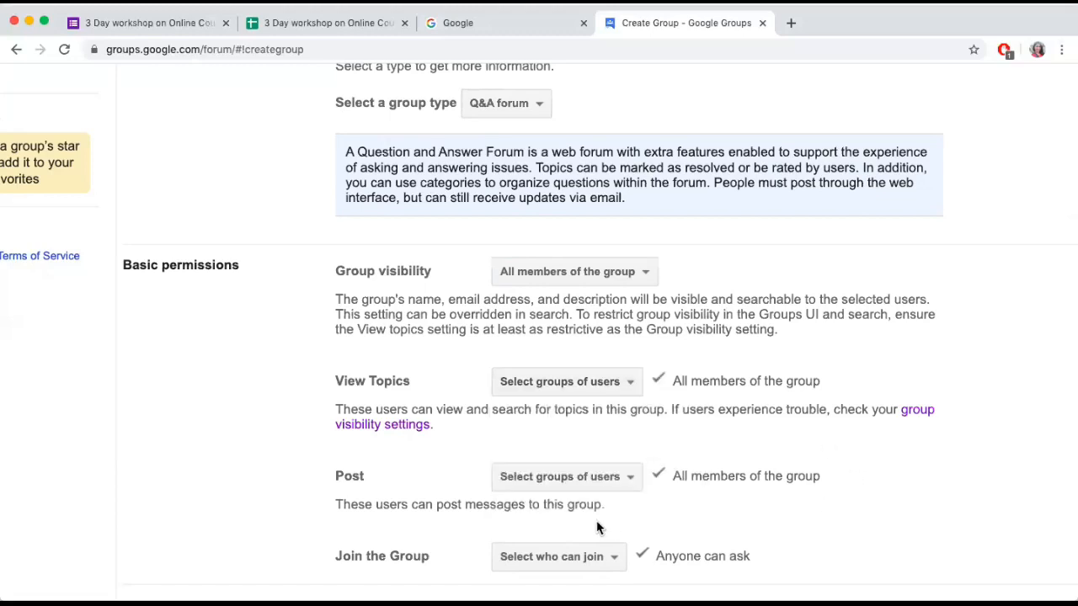
click(622, 478)
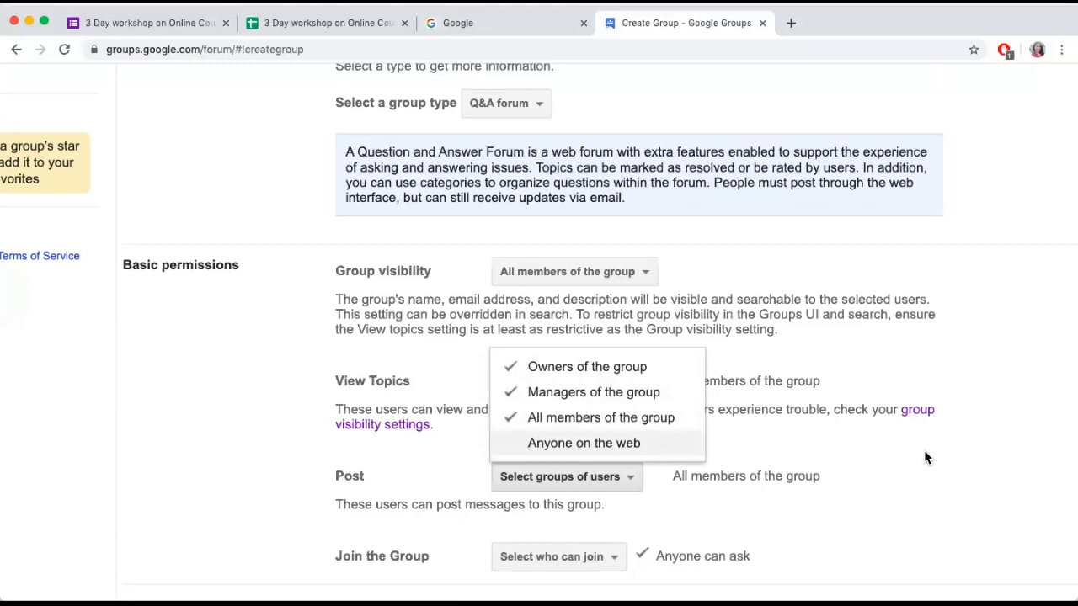
click(908, 498)
scroll(908, 498, up, 1)
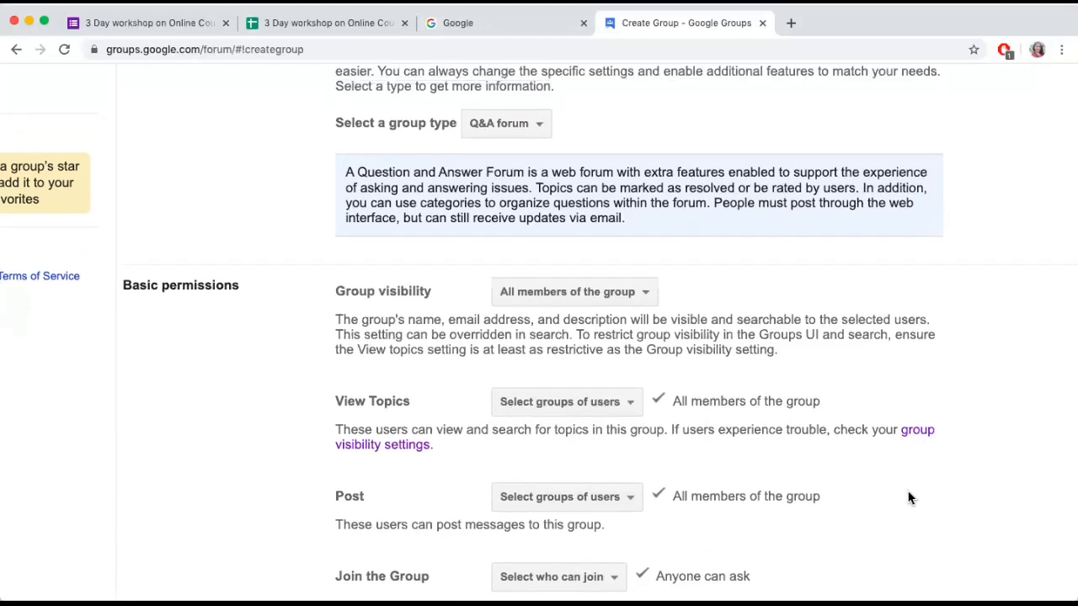
scroll(908, 498, up, 1)
scroll(908, 498, down, 1)
scroll(908, 497, down, 3)
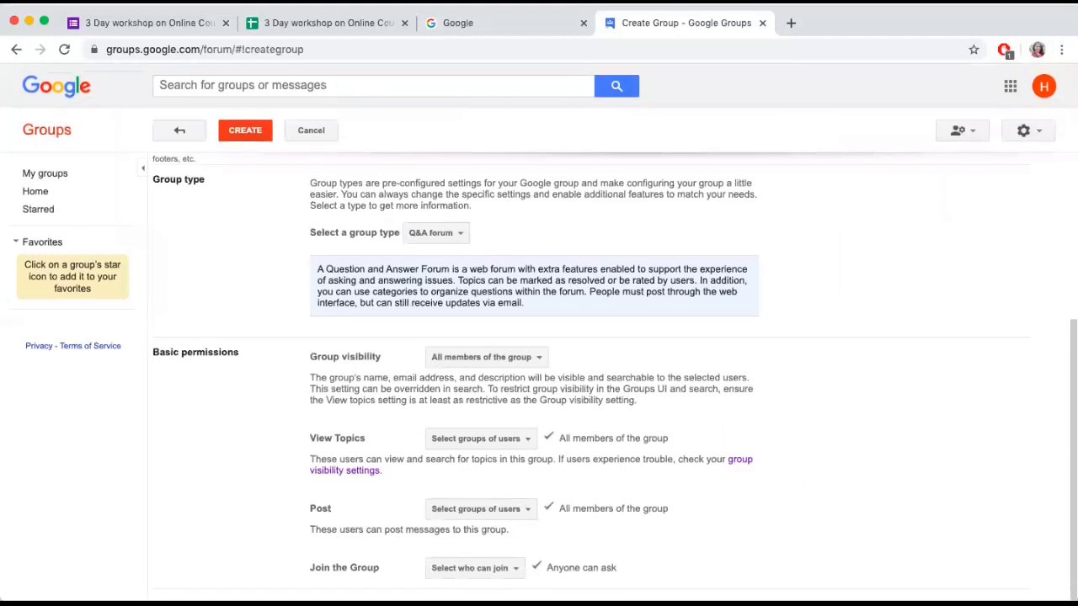
Restrict joining the group to only invited users
click(515, 570)
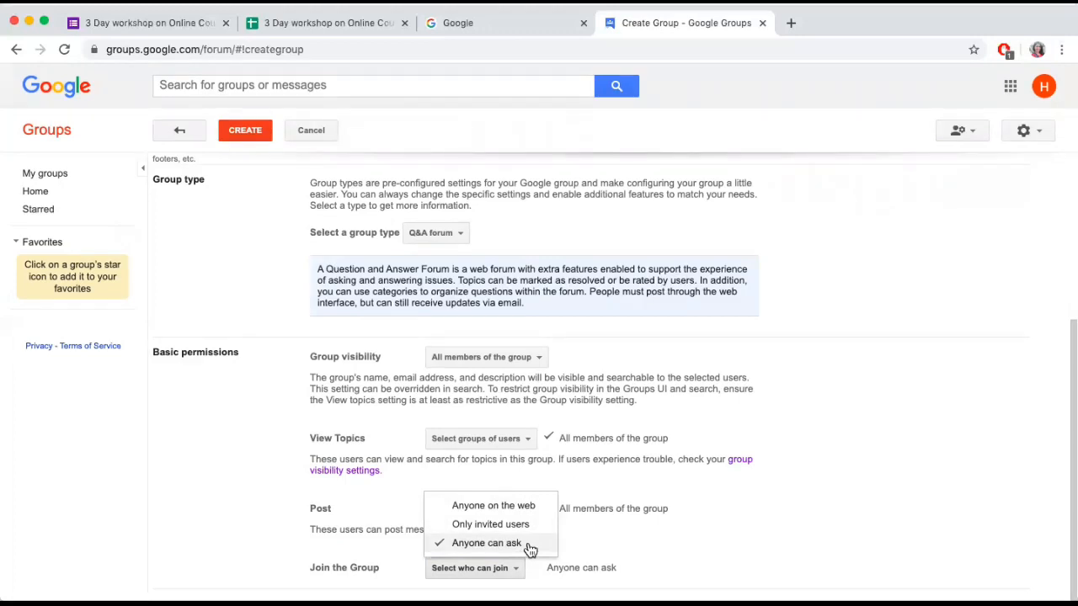
click(444, 525)
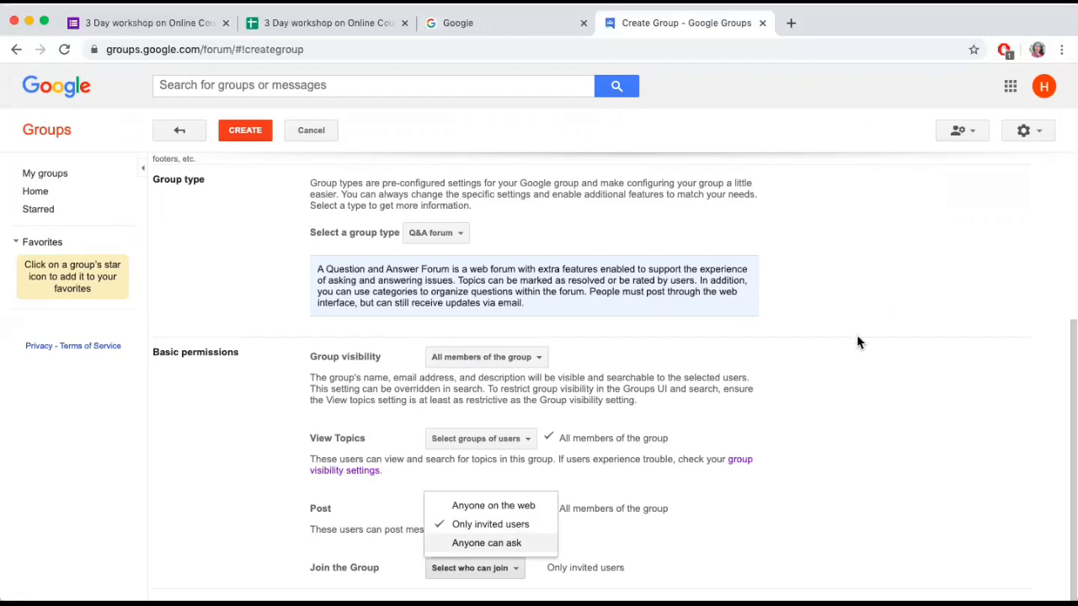
drag(1066, 329, 1066, 113)
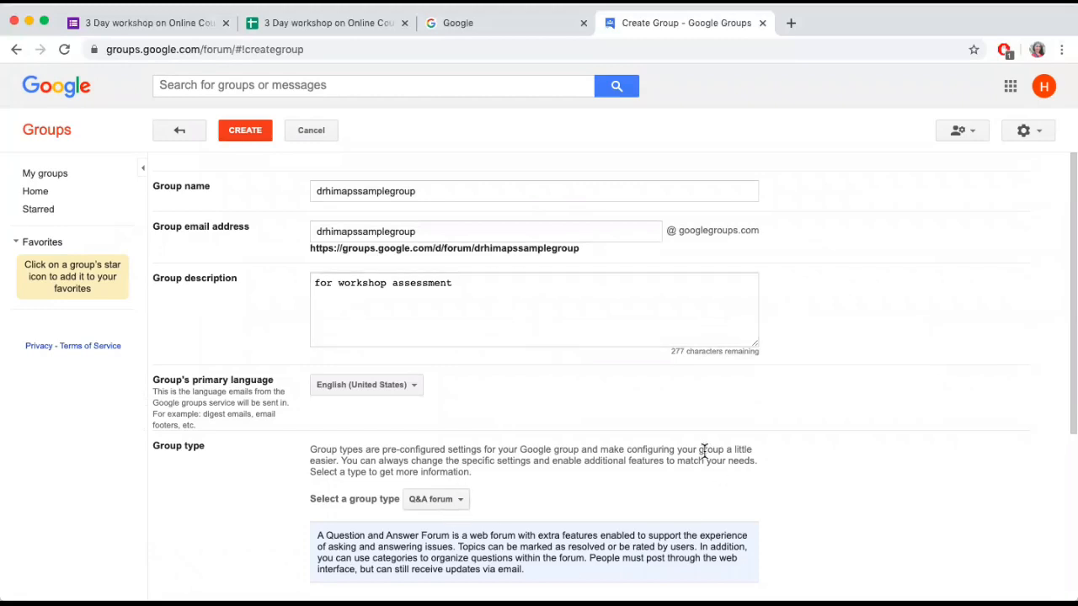
Create the group, completing the "I'm not a robot" check and dismissing the confirmation
click(255, 129)
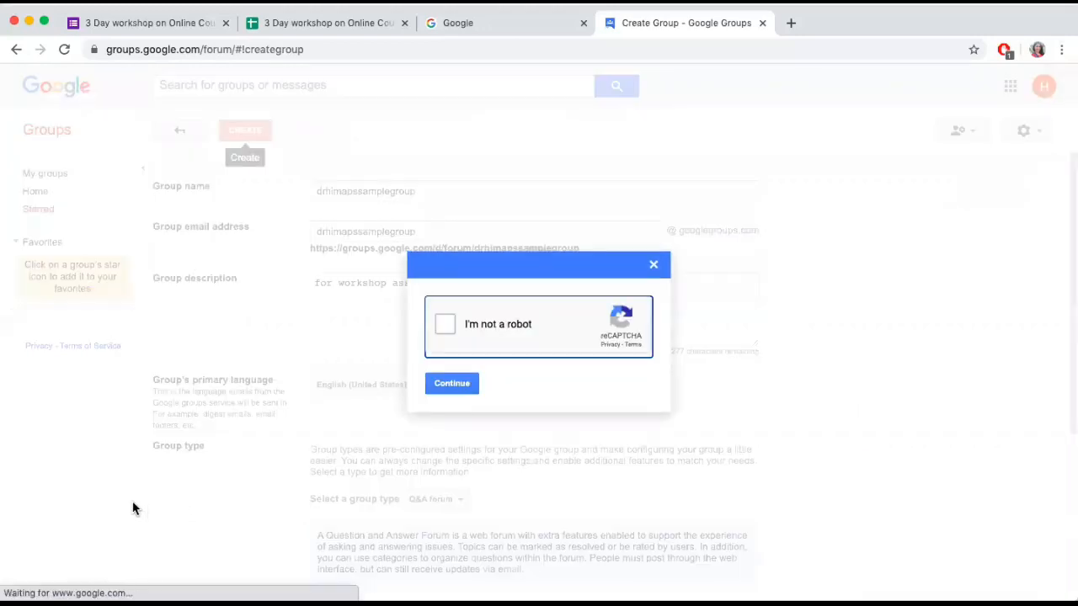
click(445, 327)
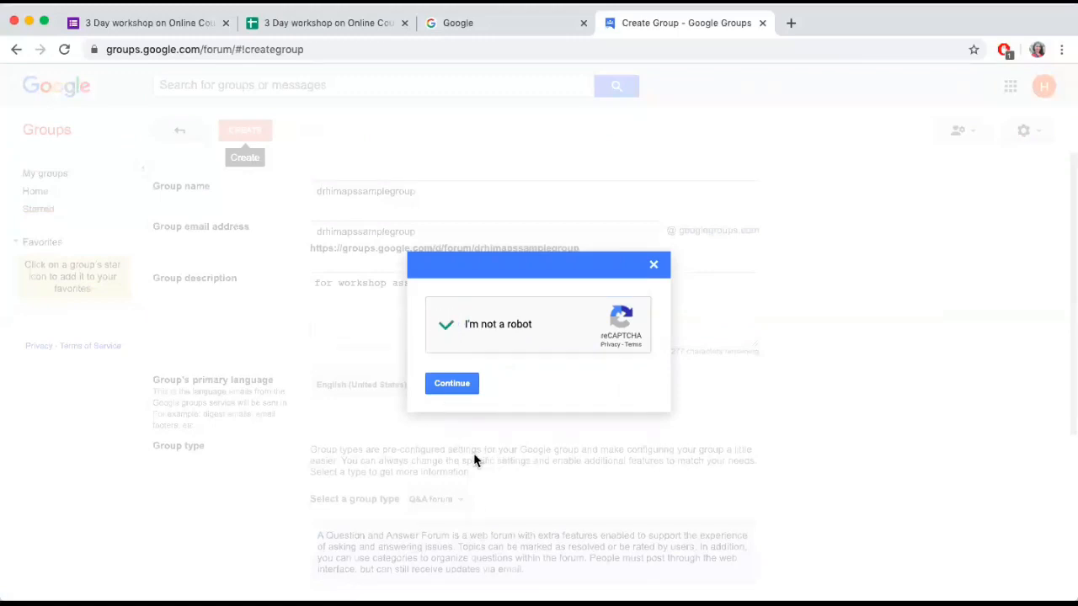
click(451, 386)
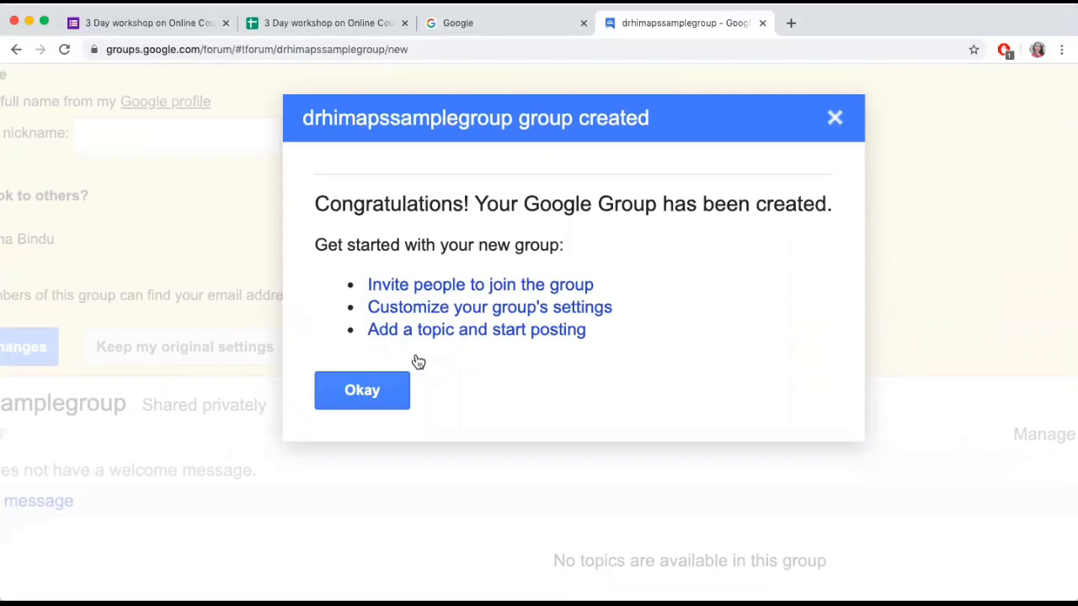
click(362, 392)
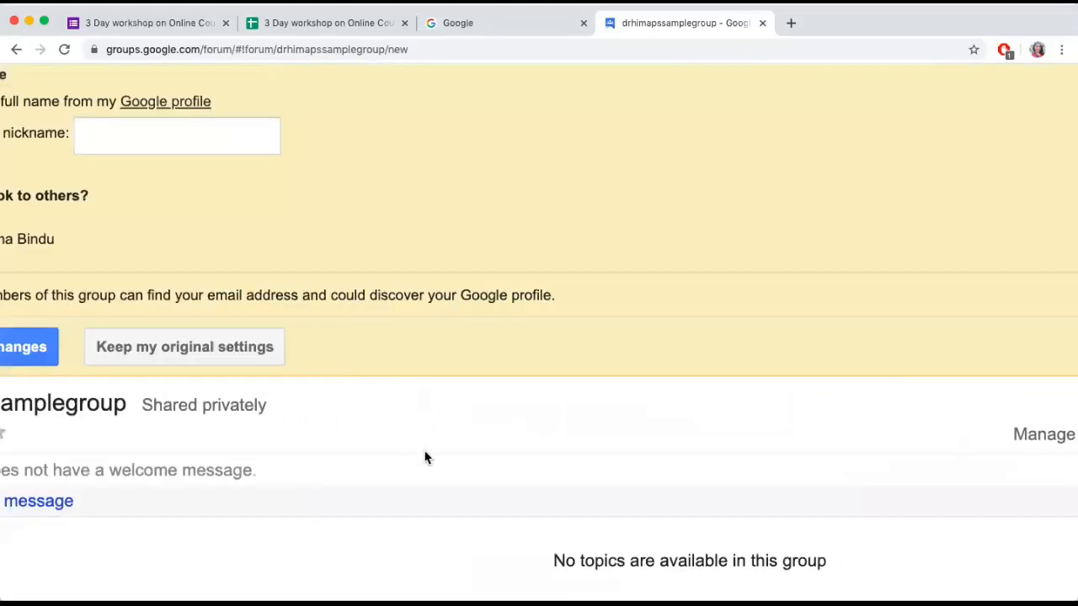
Switch the display name in the group to a nickname, enter the owner's nickname and save the changes
scroll(417, 458, down, 5)
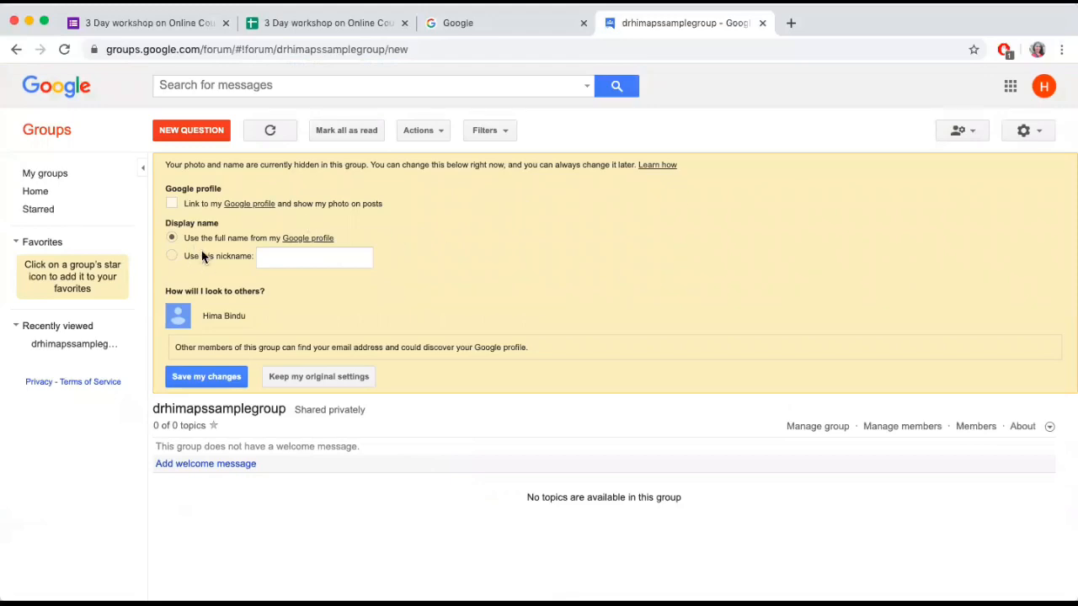
scroll(312, 266, up, 5)
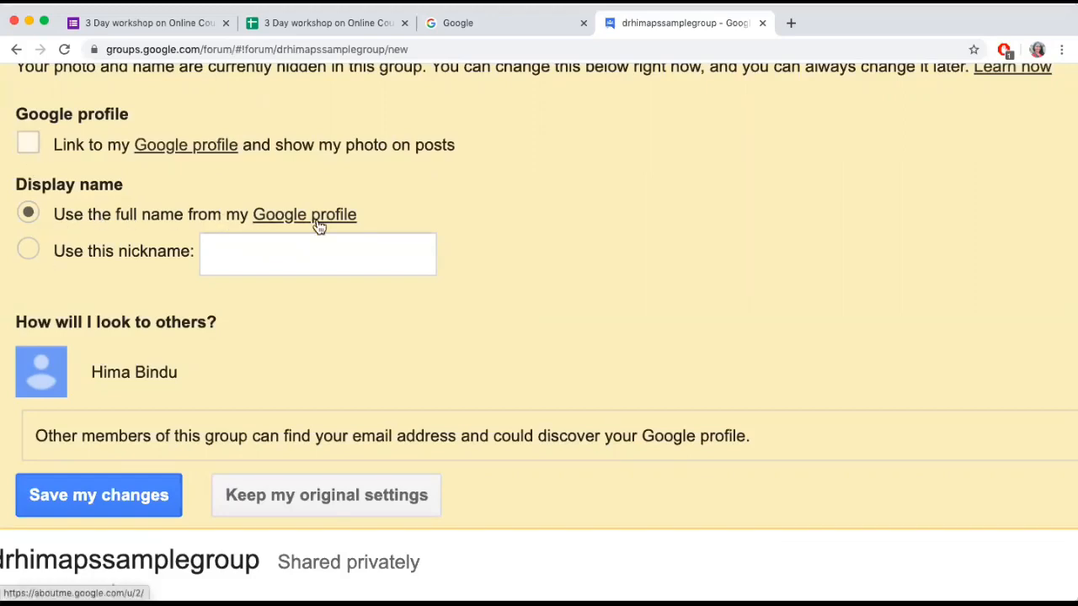
click(29, 253)
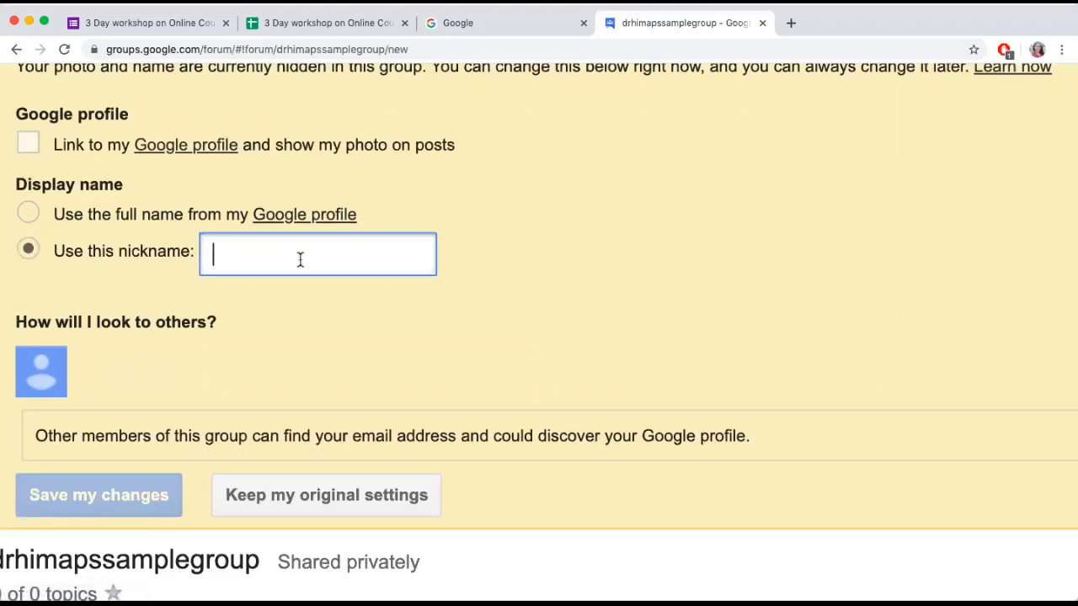
text(drhima)
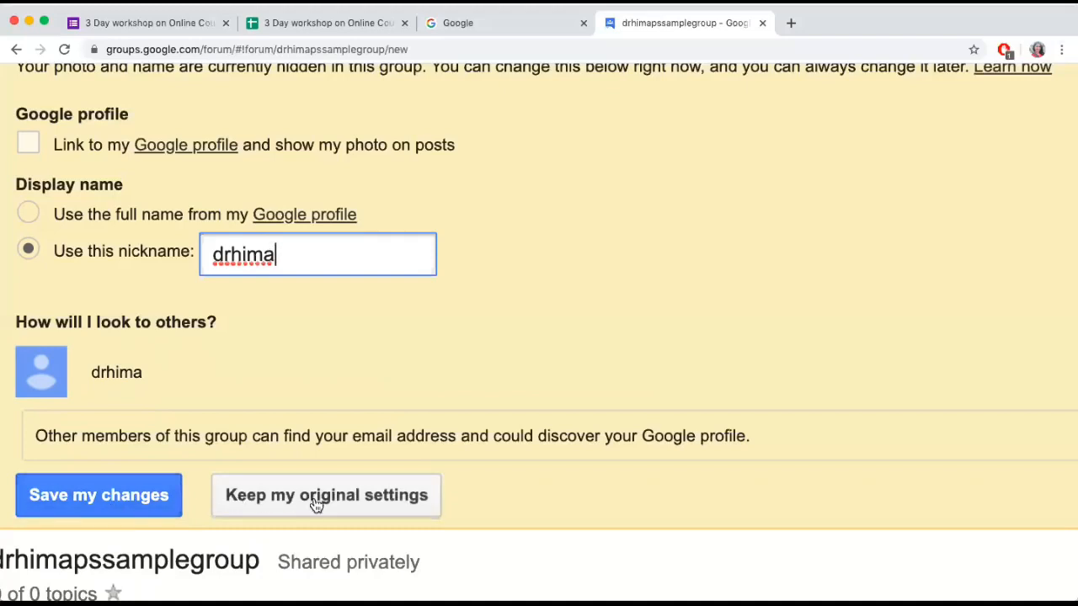
click(166, 498)
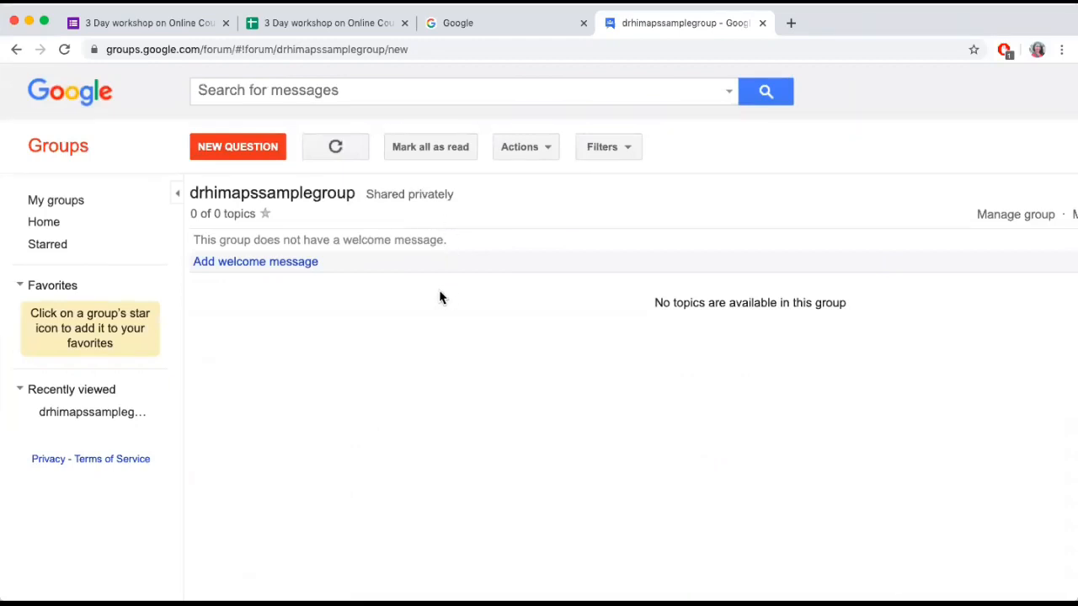
Add and save the group welcome message "welcome to this group. you can discuss here now"
click(269, 264)
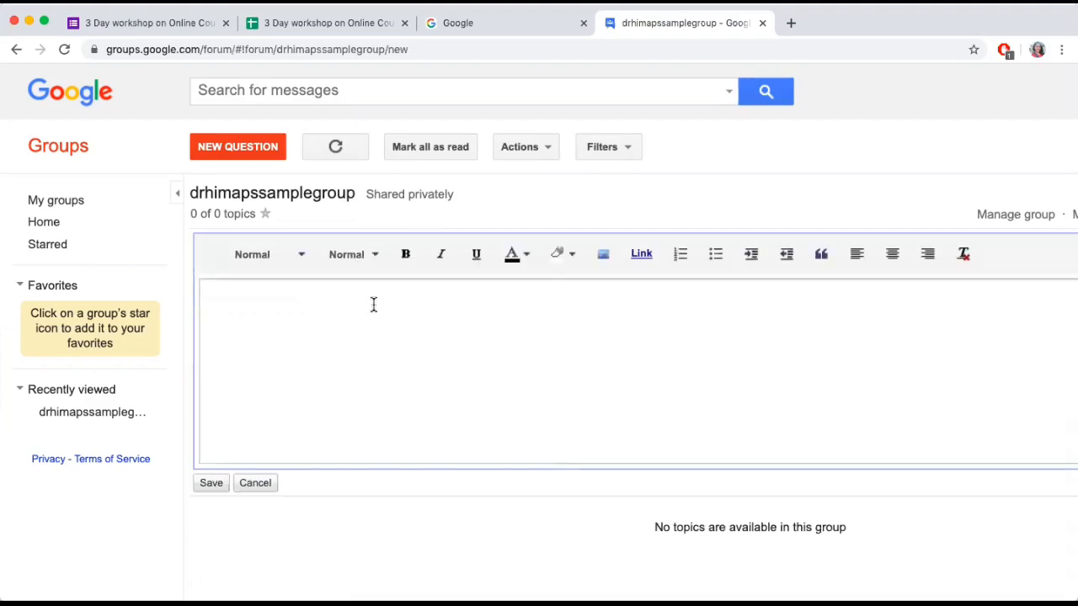
click(372, 306)
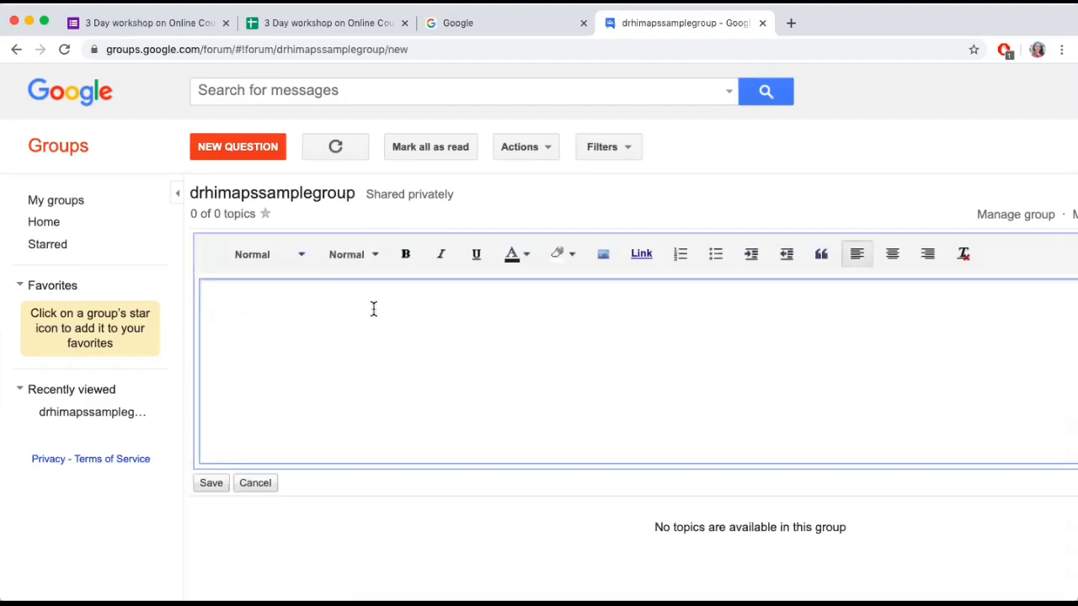
text(welcome to thsi)
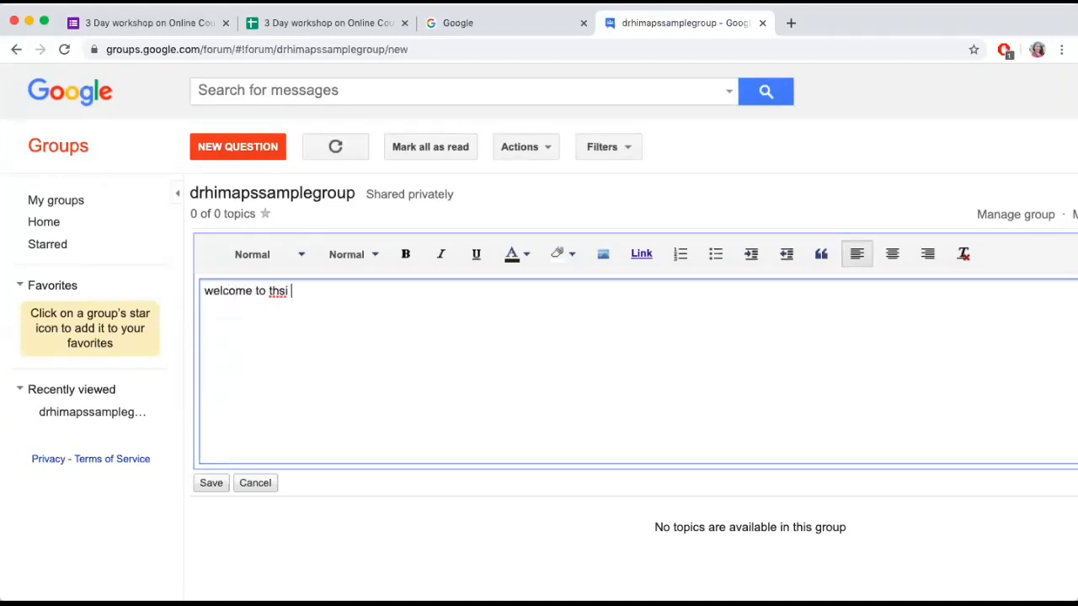
key(BackSpace)
key(BackSpace)
key(BackSpace)
text(is group. you can dis)
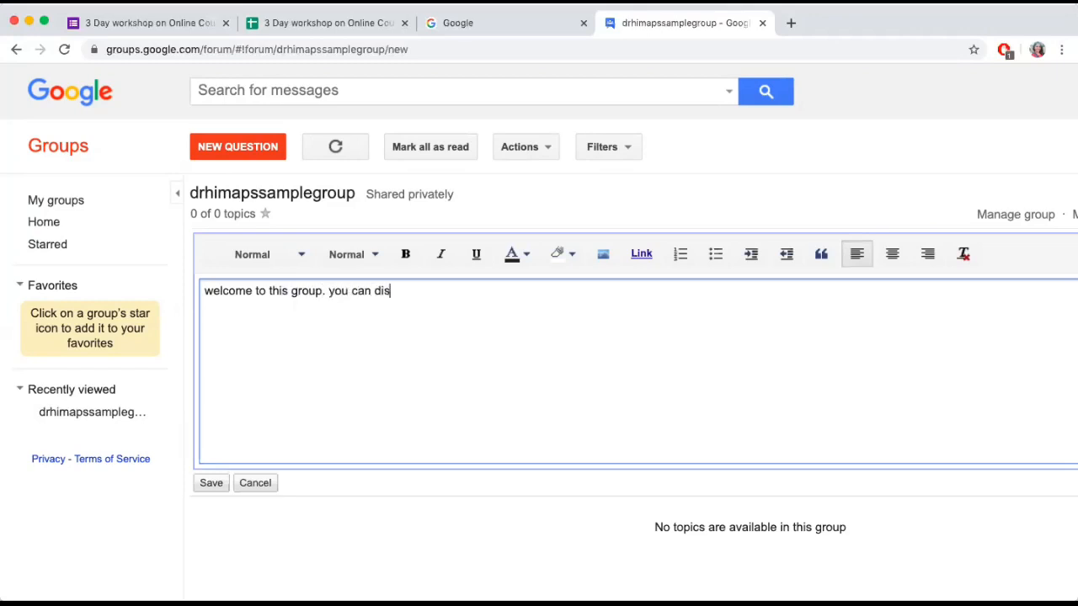
text(cuss here now)
click(210, 484)
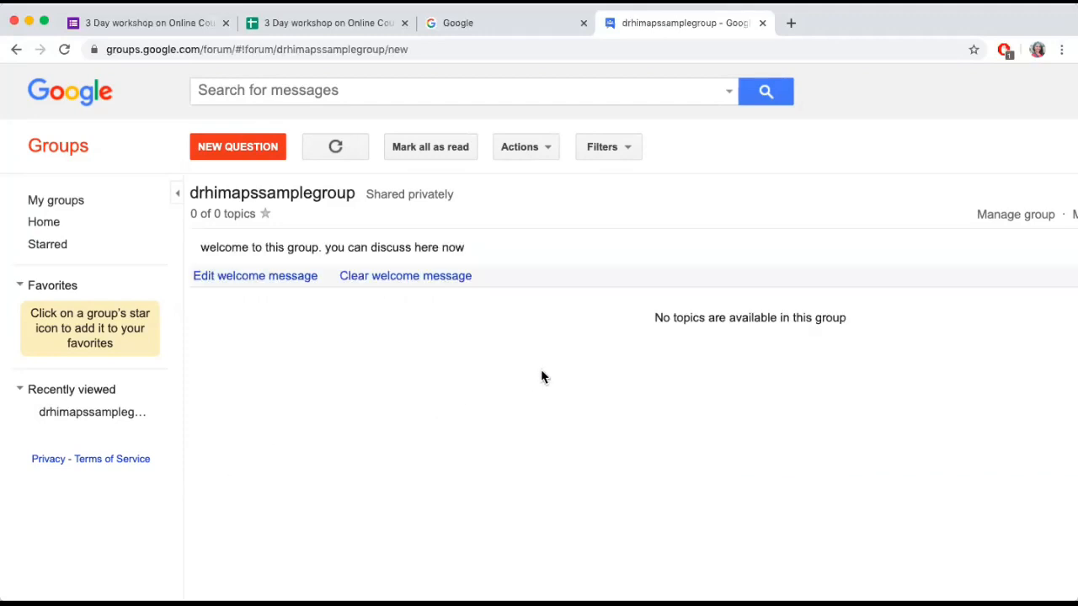
Go to the group's member management and open the form for inviting members
scroll(542, 376, right, 5)
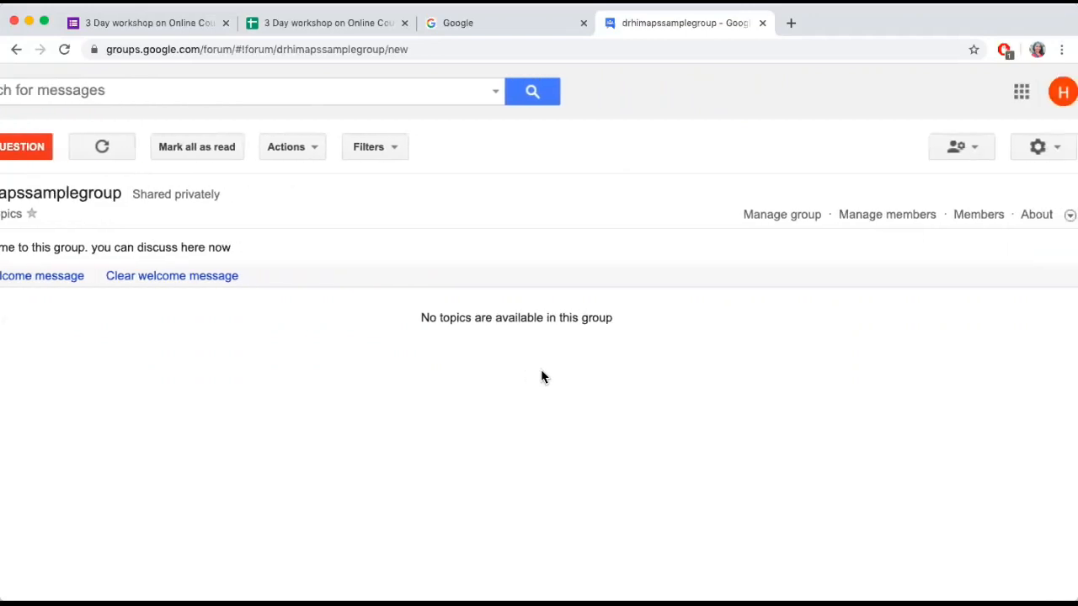
scroll(541, 377, left, 5)
scroll(541, 377, right, 5)
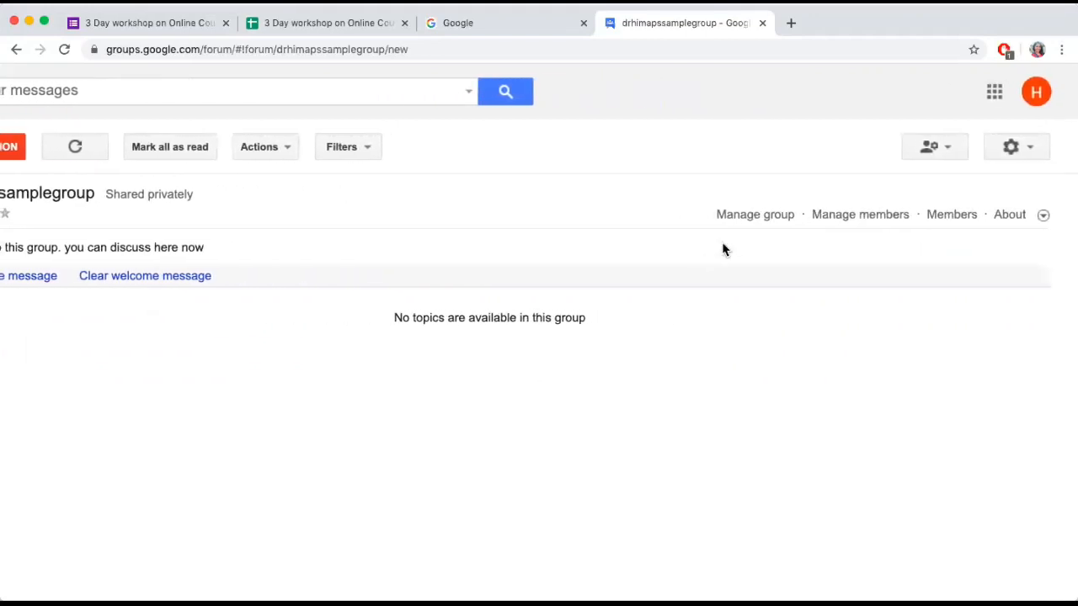
click(845, 220)
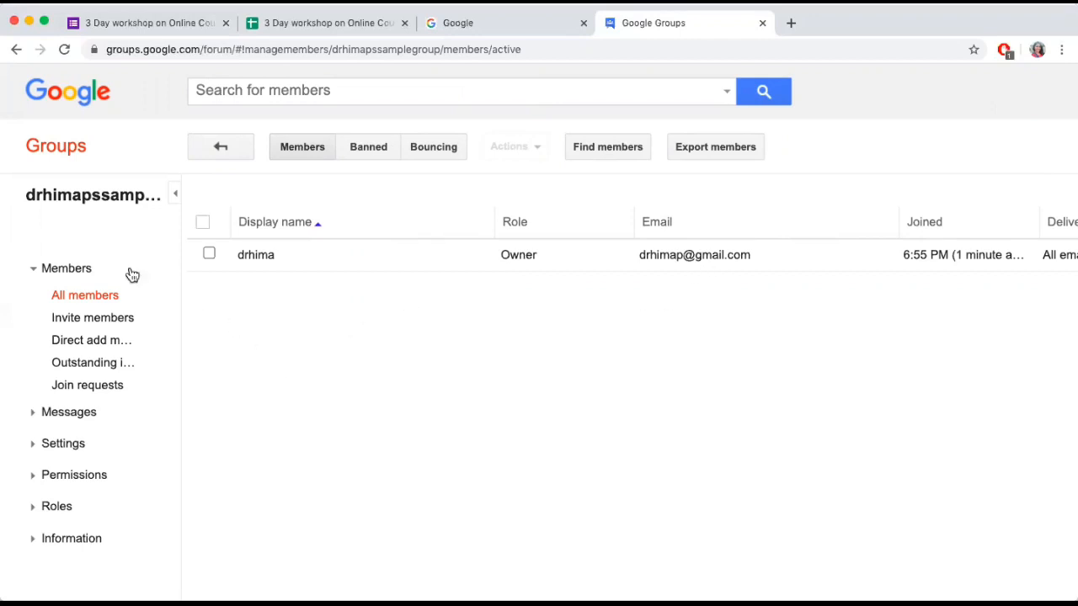
click(81, 325)
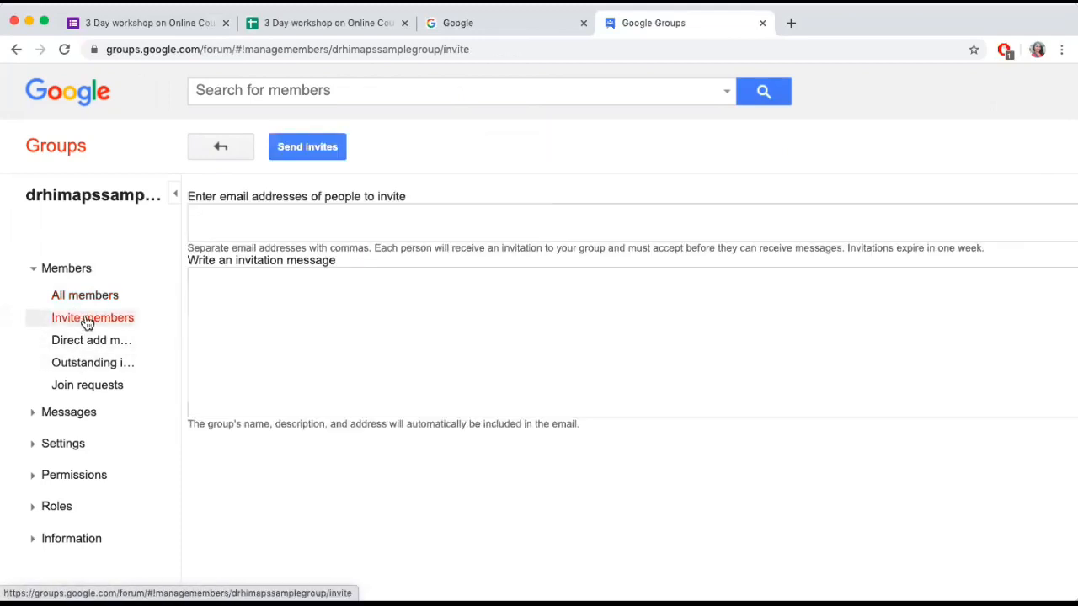
Enter the e-mail addresses of two people to invite to the group, separated by a comma
click(290, 221)
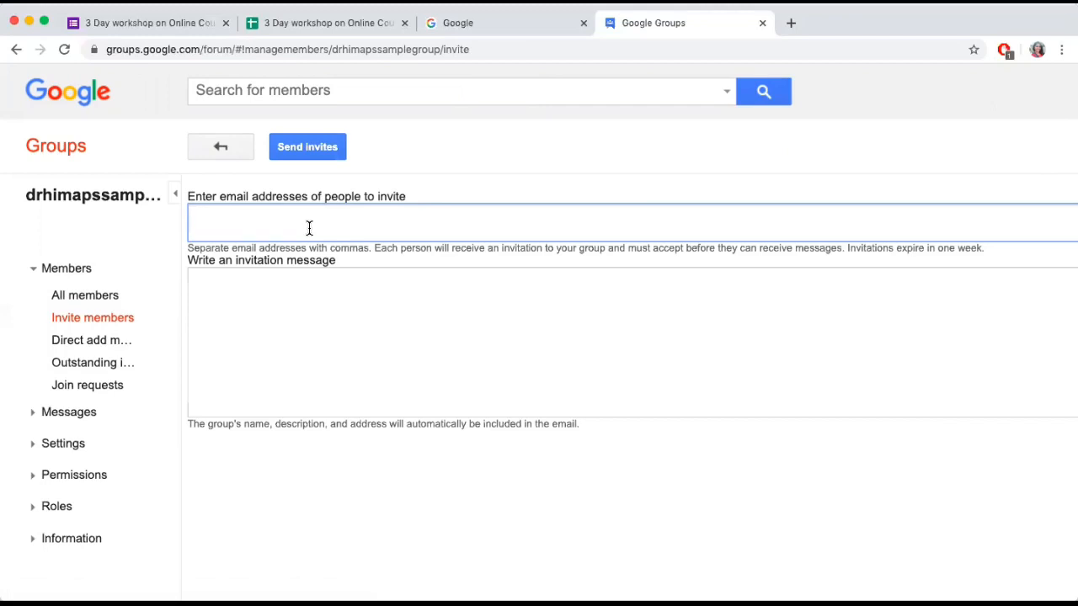
text(dimp)
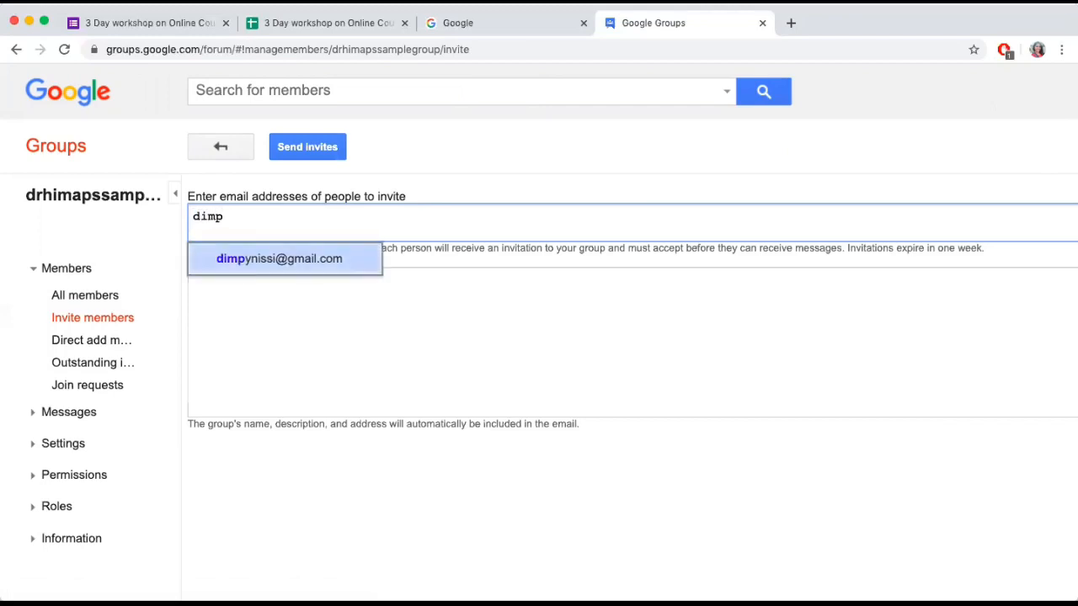
click(310, 261)
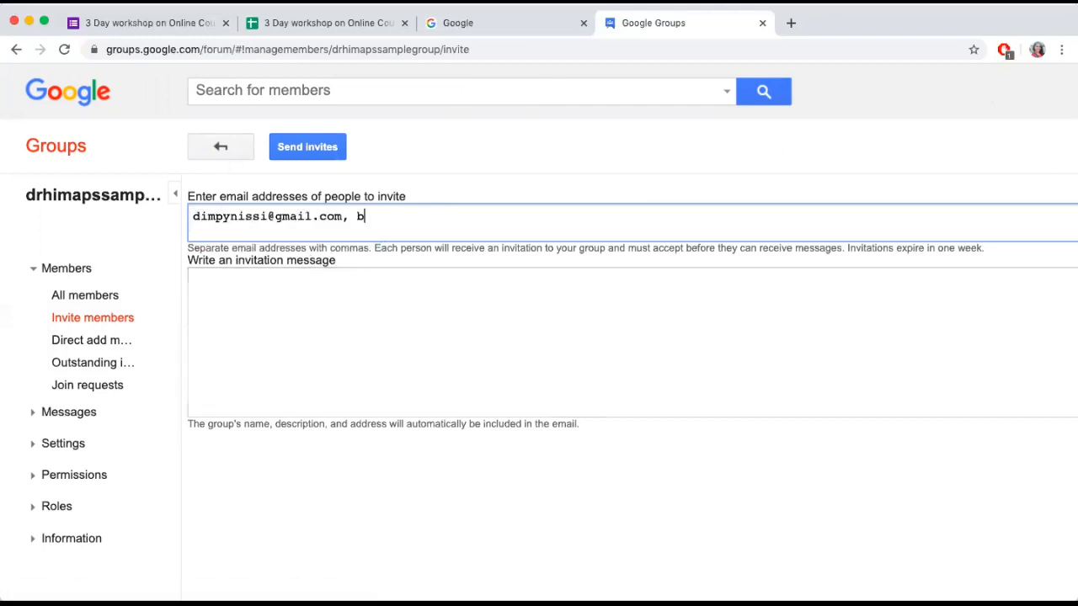
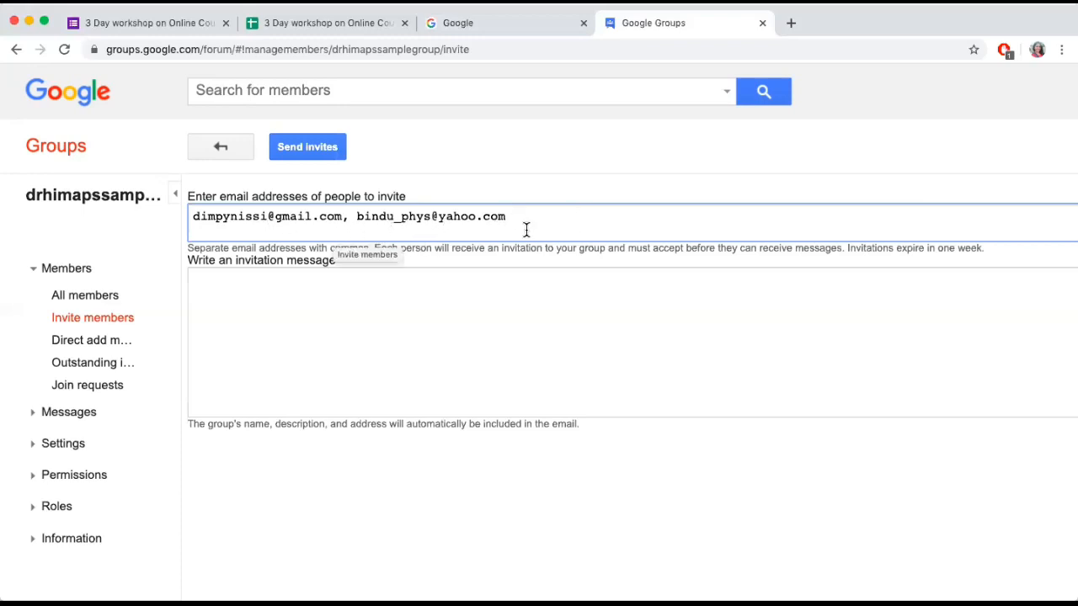
Write the invitation message "Please accept" and go back from the invitation form to the group's topics page
click(337, 316)
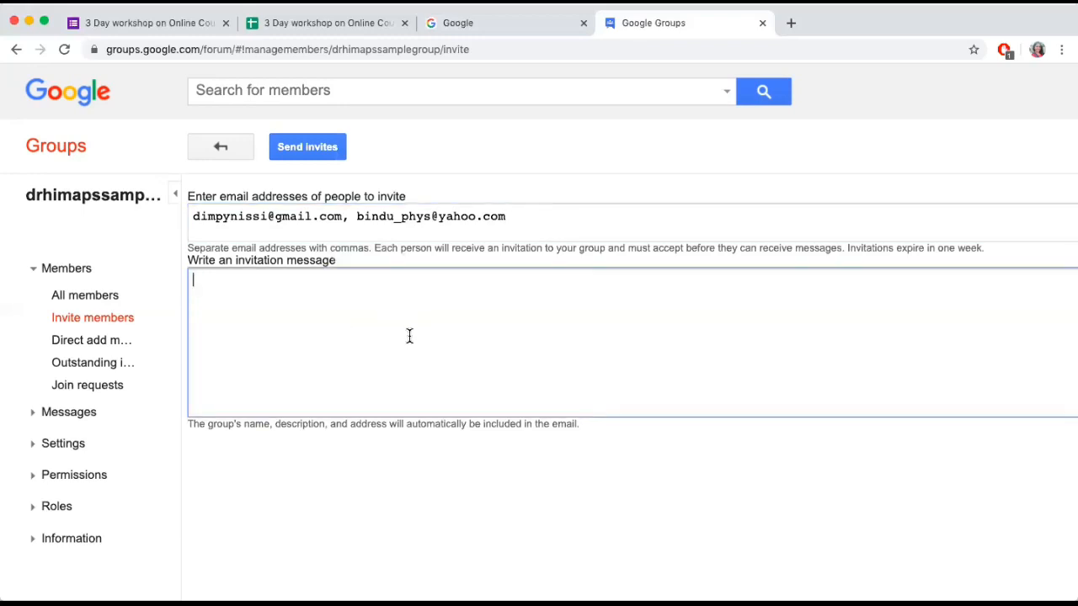
text(Please accept)
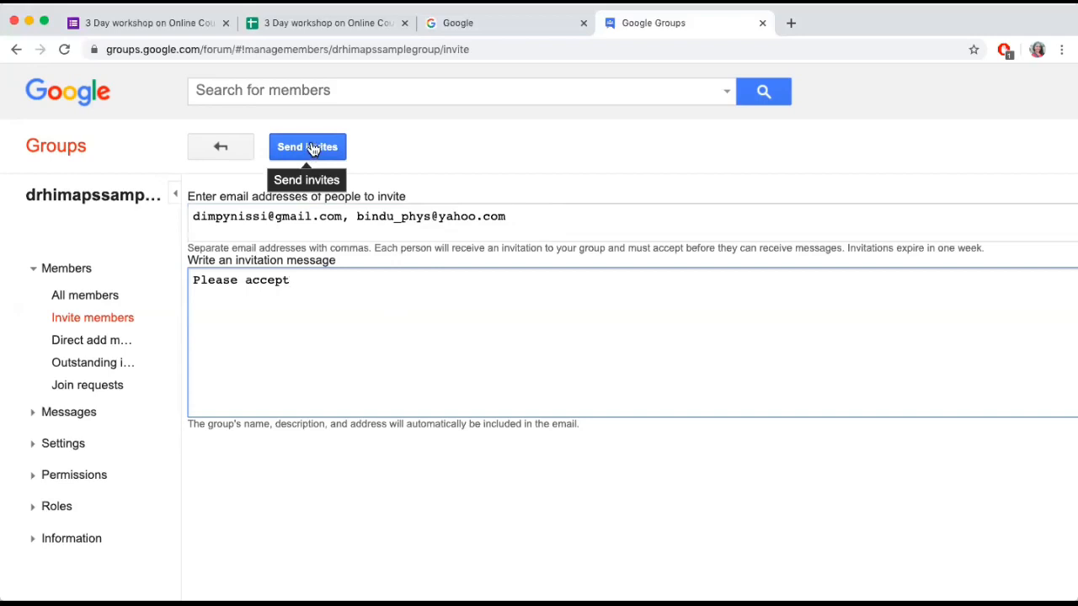
click(239, 157)
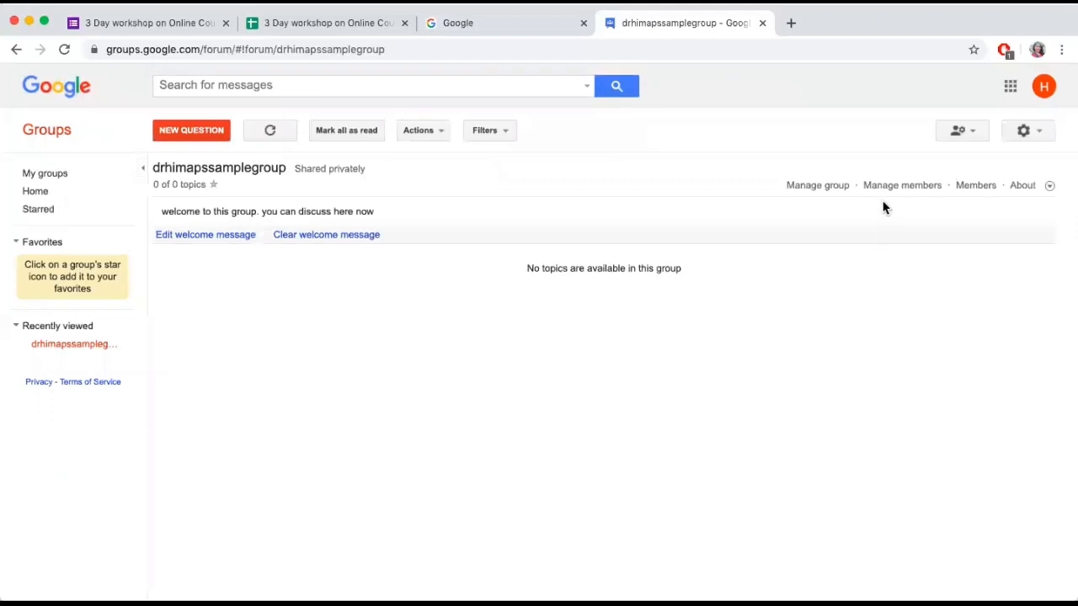
Go to the group's member management and open the form for directly adding members
click(905, 186)
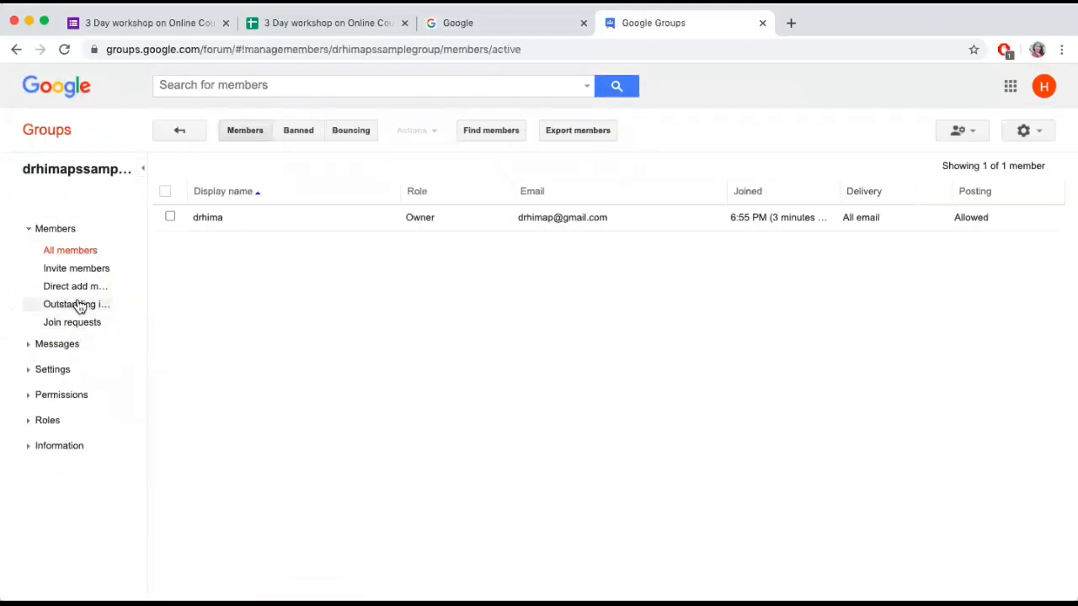
scroll(89, 299, up, 5)
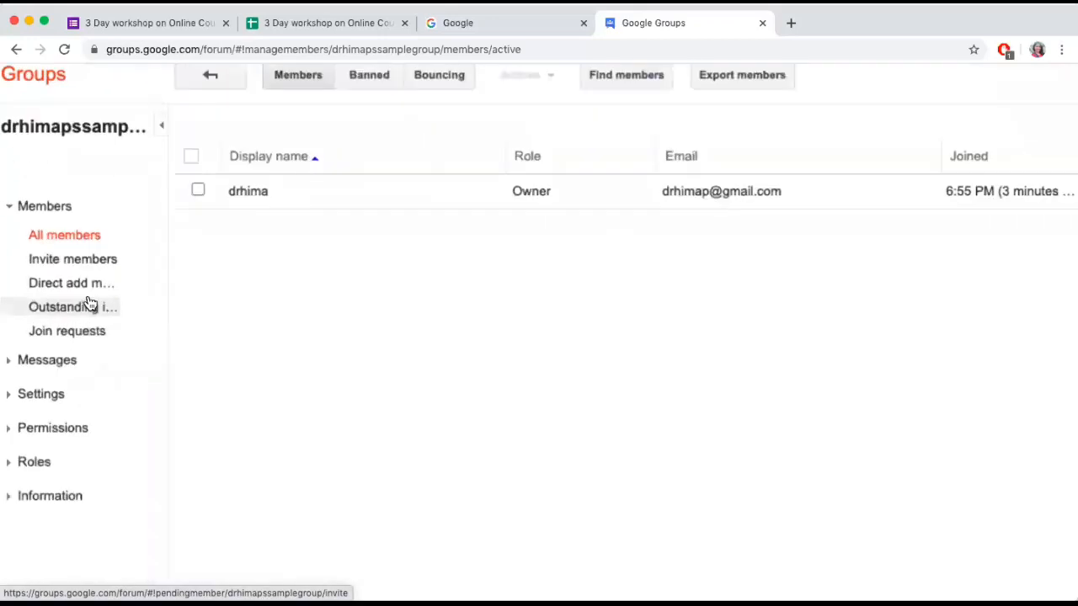
scroll(89, 299, left, 1)
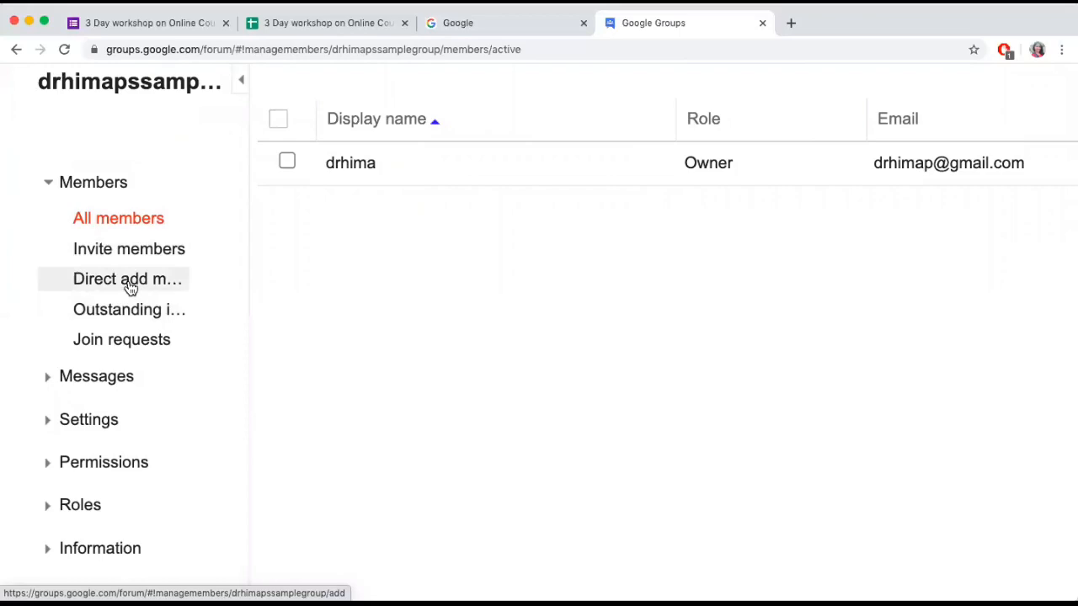
click(131, 288)
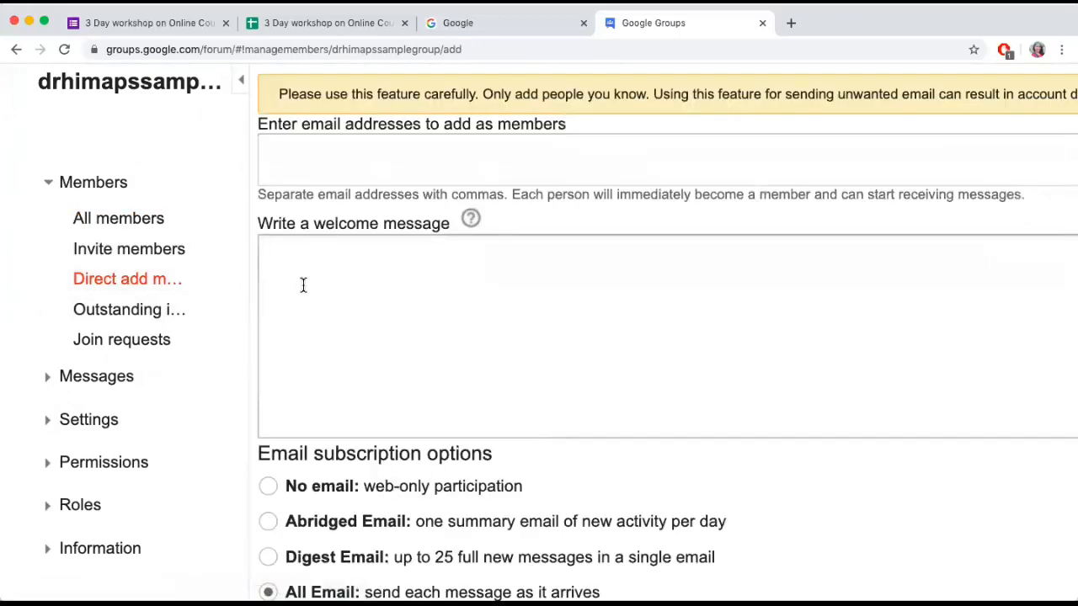
Enter the first contact's suggested e-mail address as a member to add directly
scroll(303, 285, down, 5)
scroll(306, 283, up, 1)
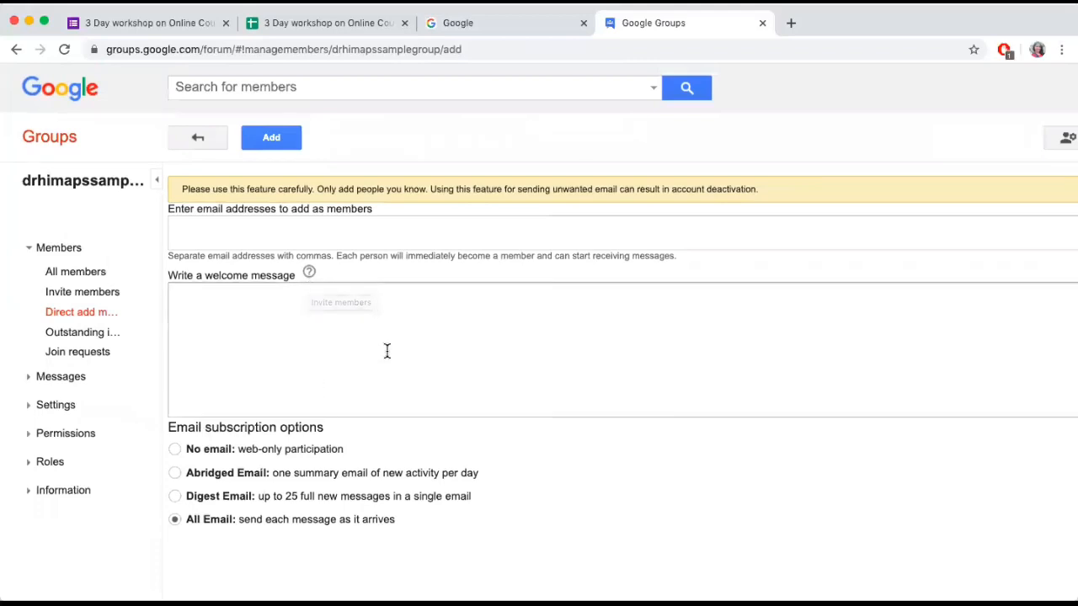
click(252, 235)
text(dim)
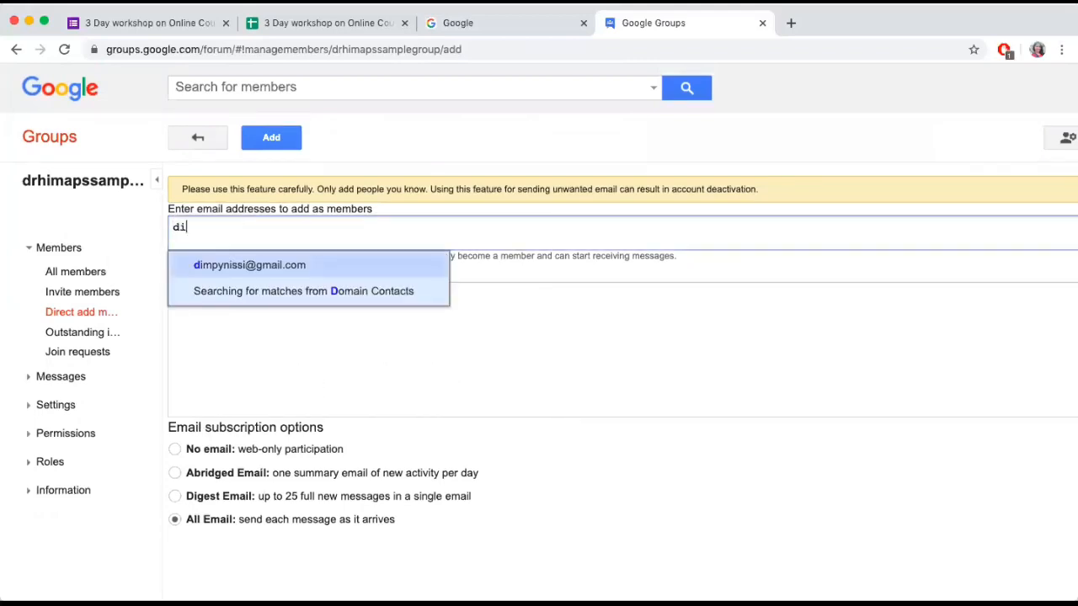
click(240, 269)
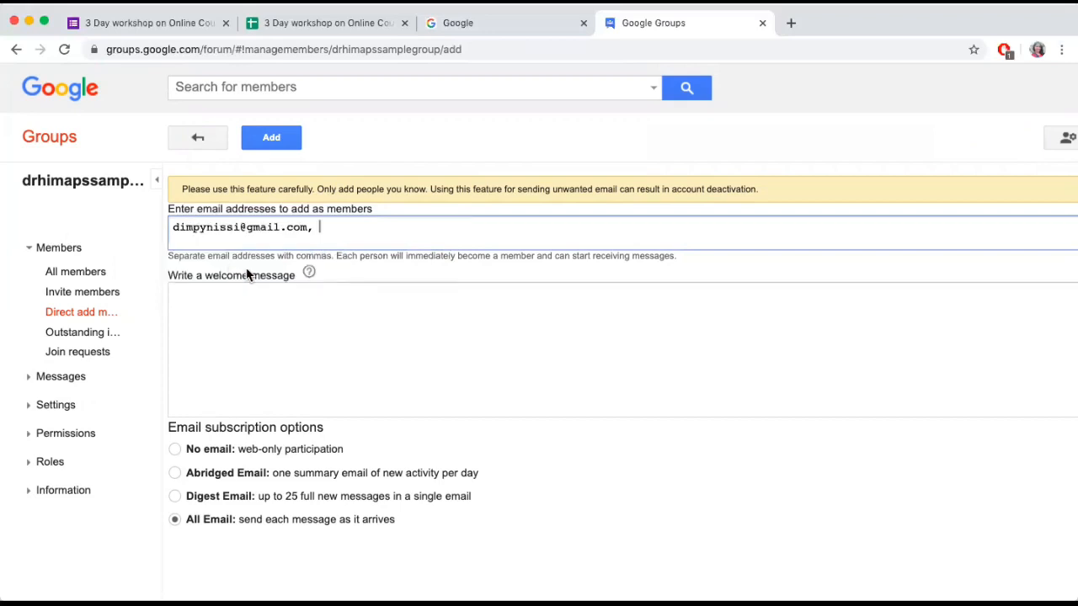
Write the welcome message "hi" for the directly added member and review the e-mail subscription options
click(263, 313)
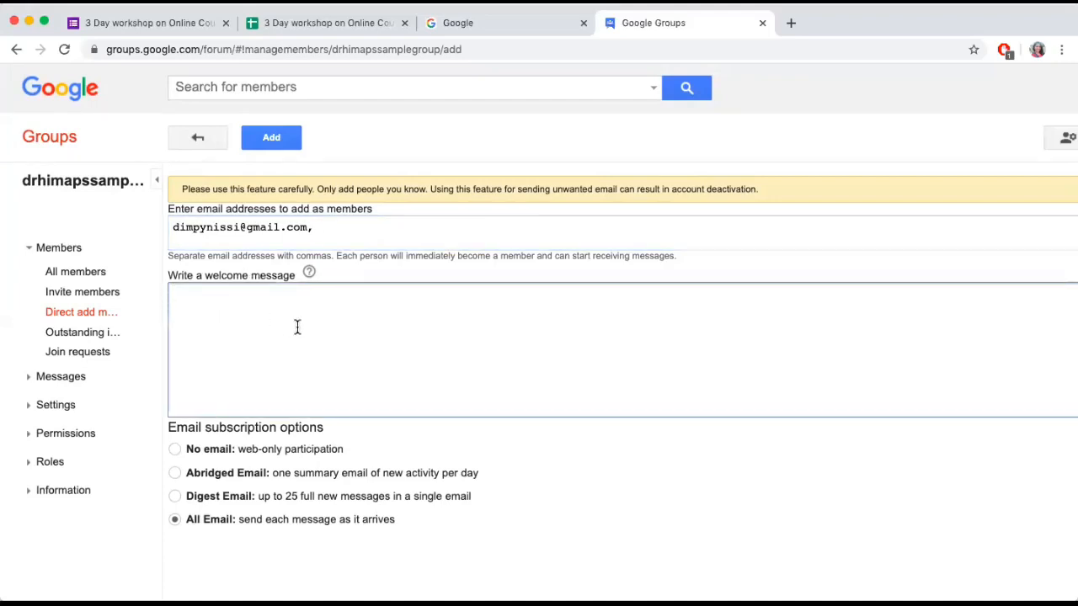
text(hi)
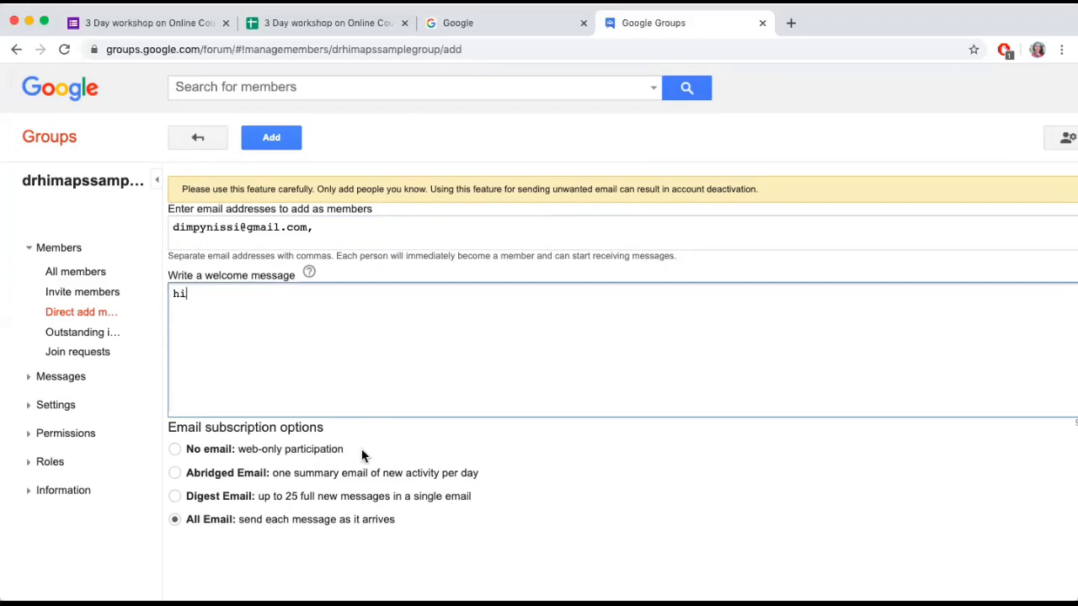
scroll(364, 455, down, 1)
scroll(364, 456, down, 1)
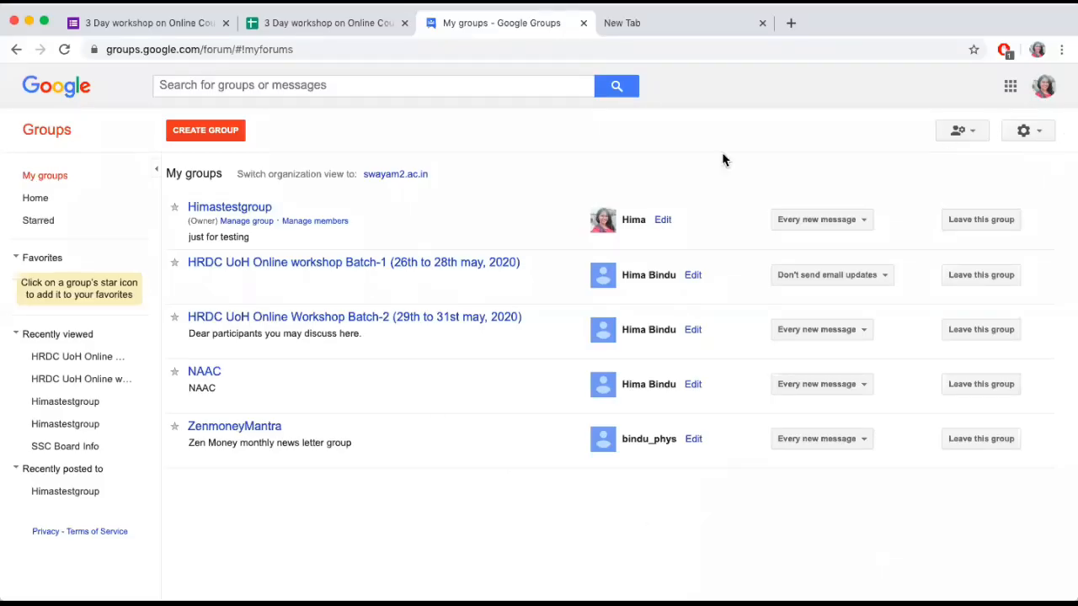
Open the "HRDC UoH Online workshop Batch-1 (26th to 28th may, 2020)" group and look through its discussion topics
click(320, 263)
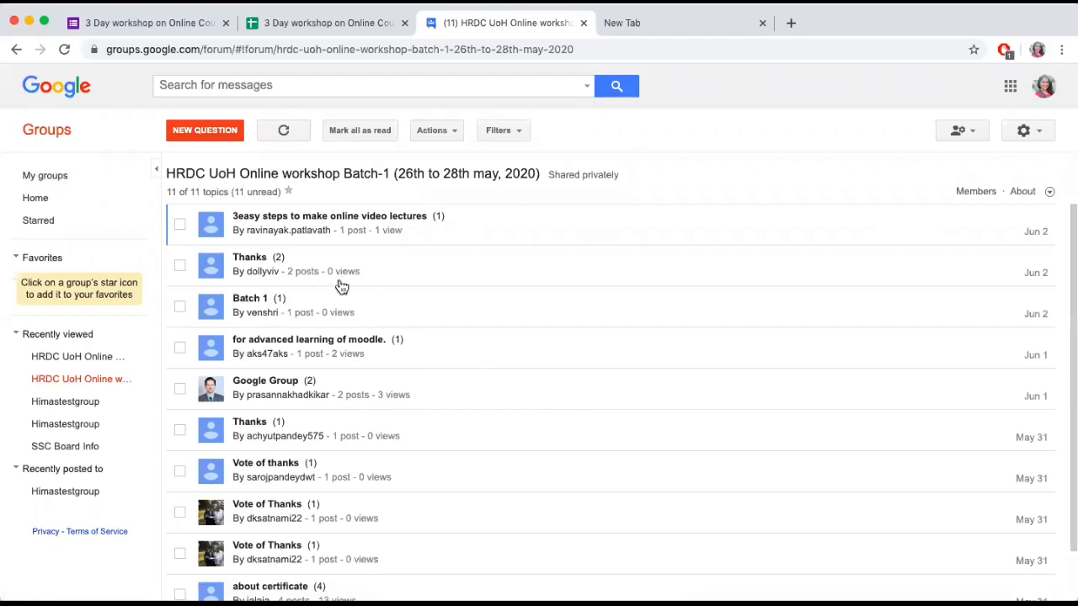
scroll(439, 363, down, 2)
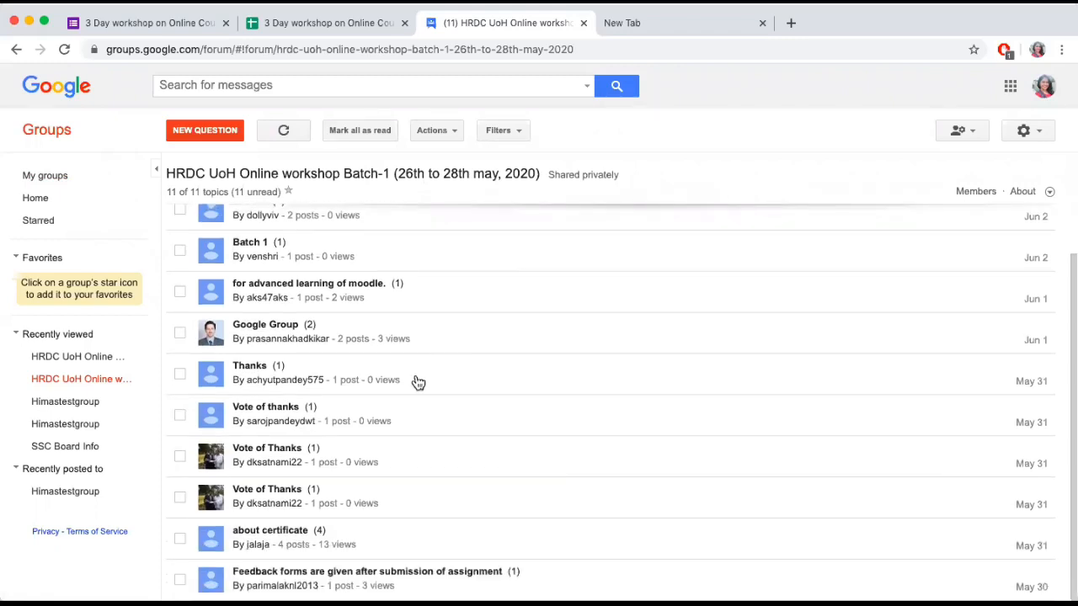
scroll(418, 386, up, 2)
scroll(418, 385, down, 2)
Examine the workshop group's complete member list, then return to the overview of own groups
click(974, 192)
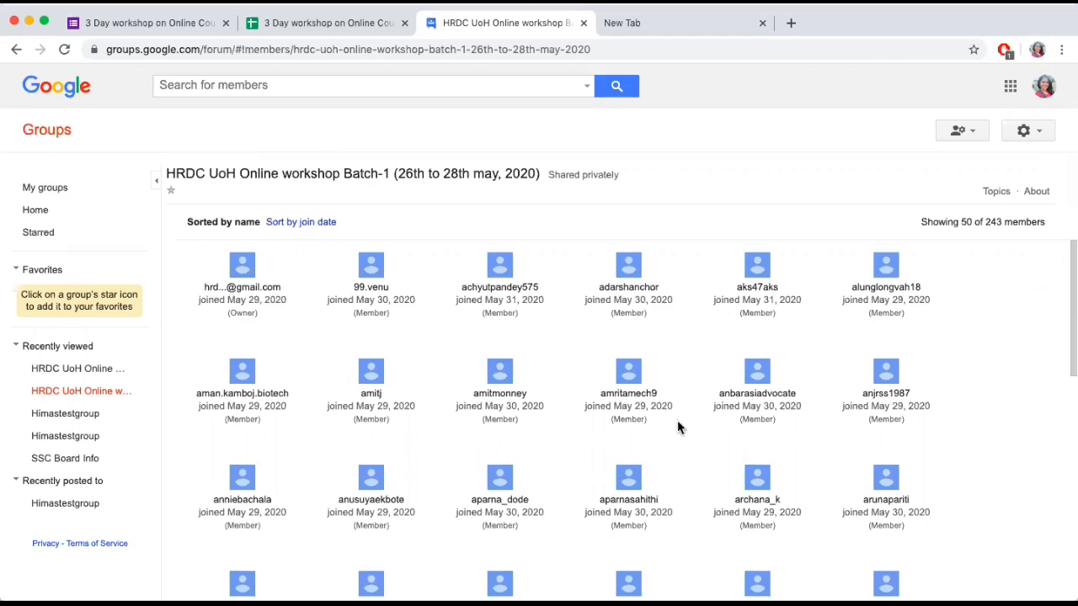
scroll(678, 428, down, 5)
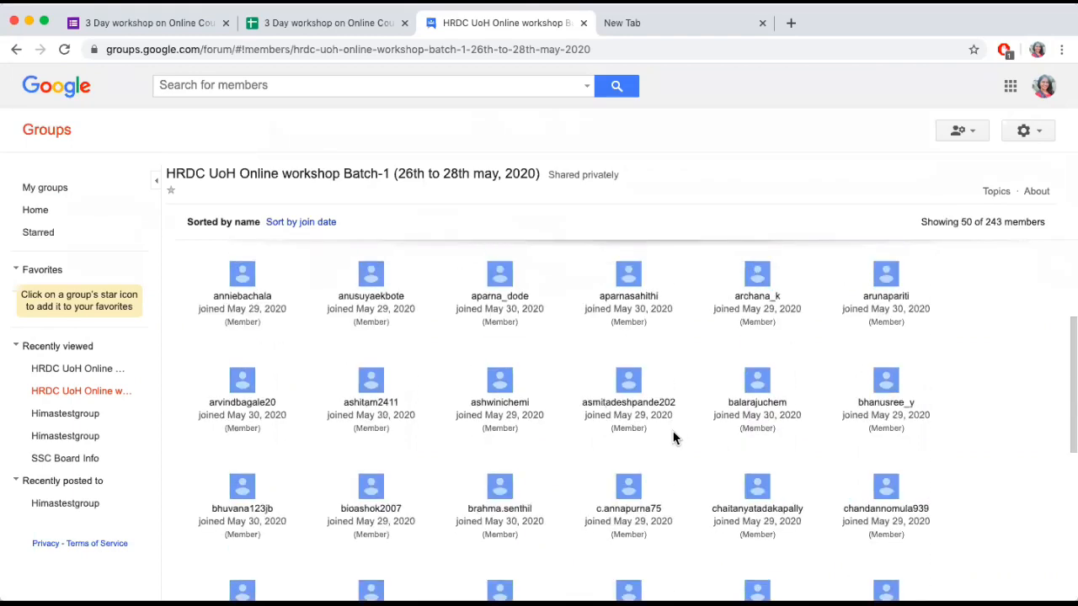
scroll(673, 437, down, 3)
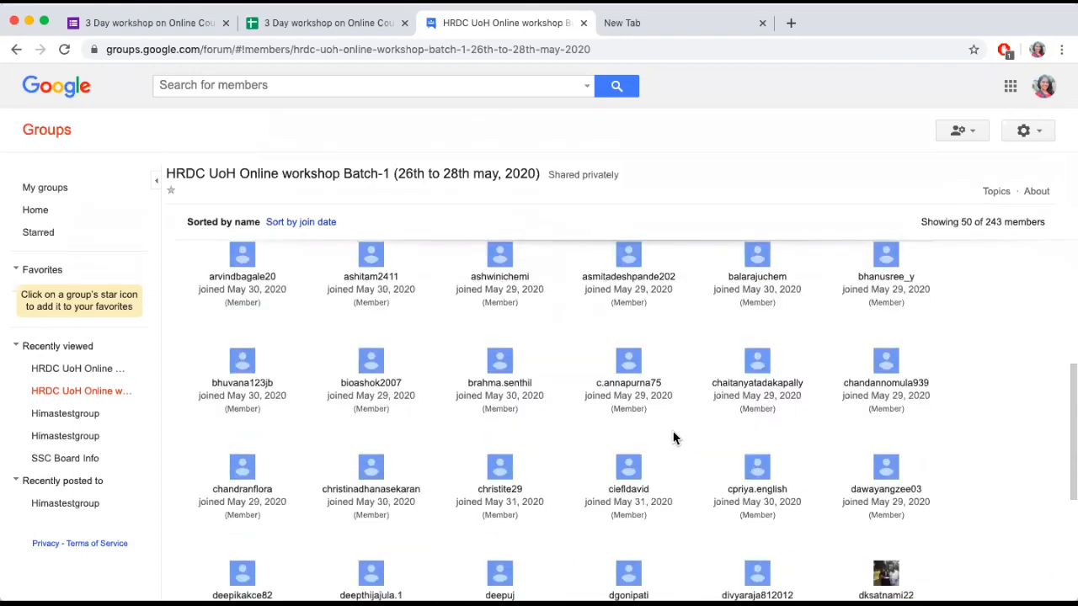
scroll(674, 438, down, 1)
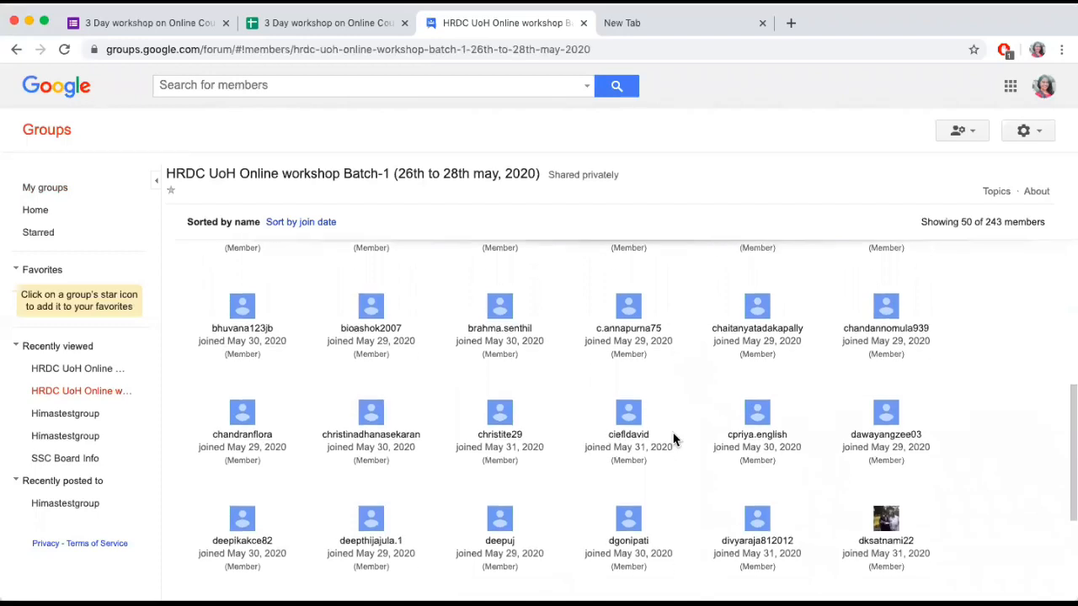
scroll(674, 438, down, 5)
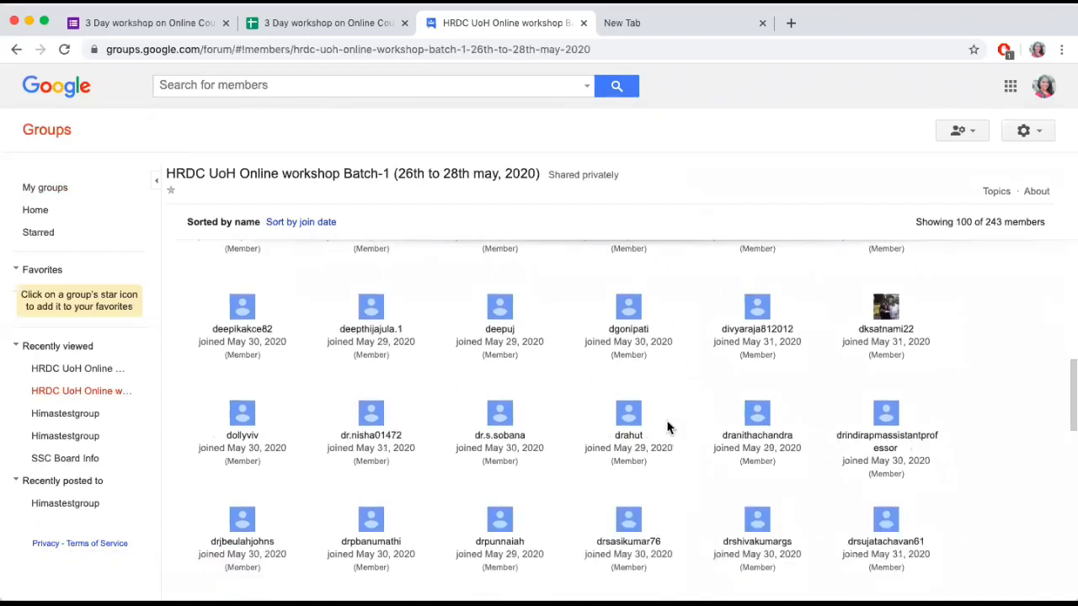
scroll(666, 446, down, 5)
scroll(666, 457, down, 2)
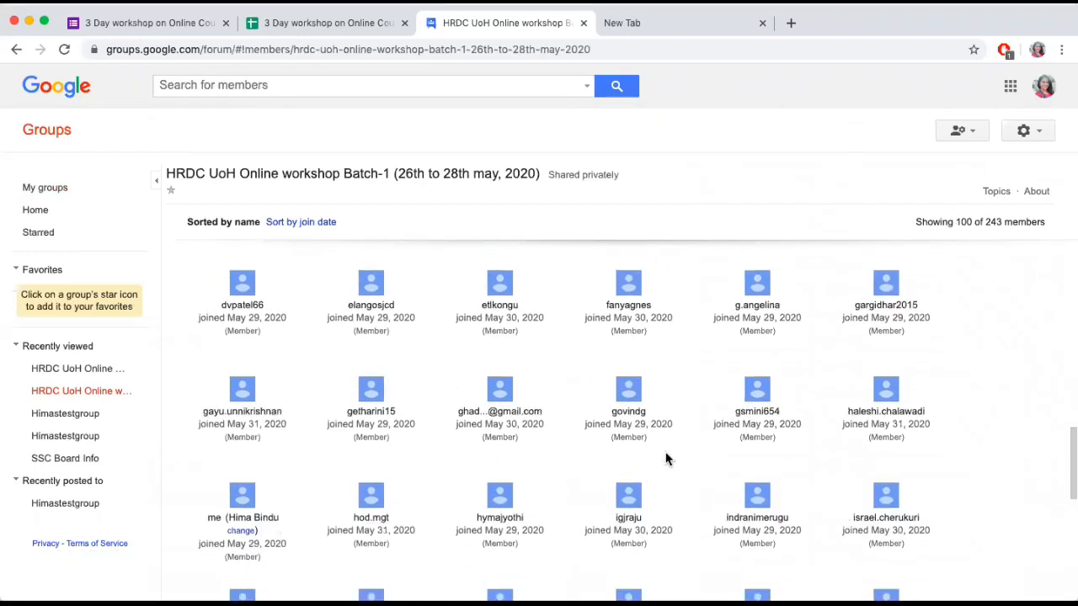
scroll(667, 459, down, 4)
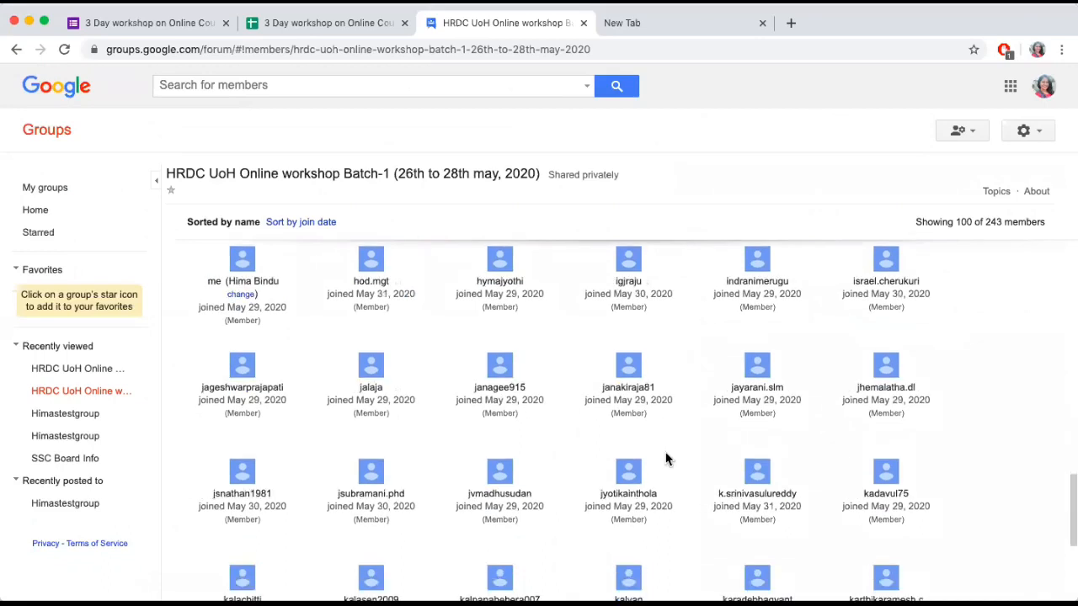
scroll(665, 459, down, 2)
scroll(666, 459, down, 3)
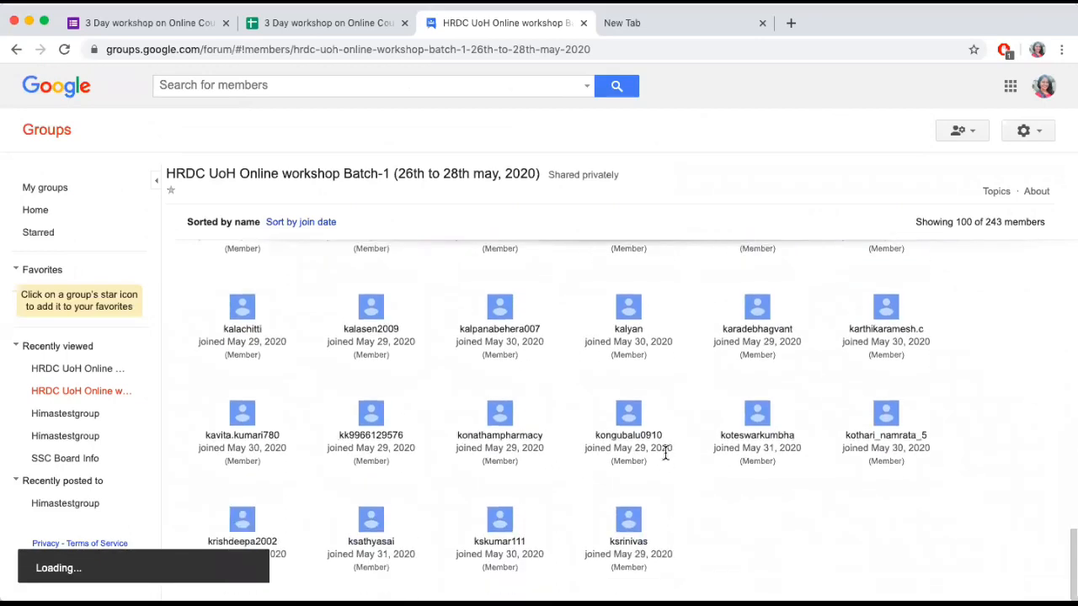
scroll(446, 459, down, 10)
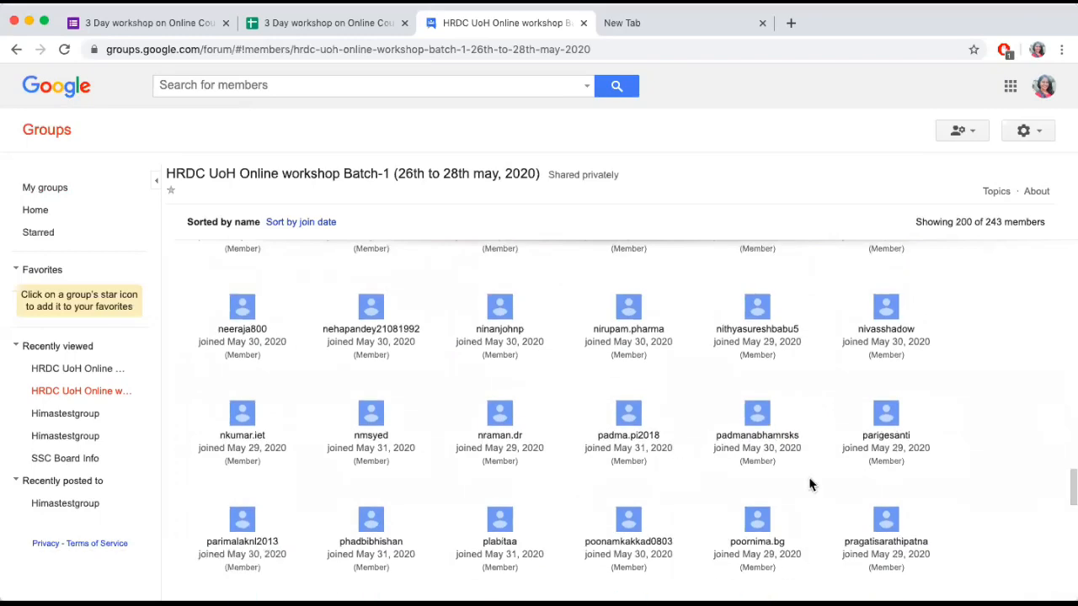
scroll(833, 505, down, 4)
scroll(834, 505, down, 4)
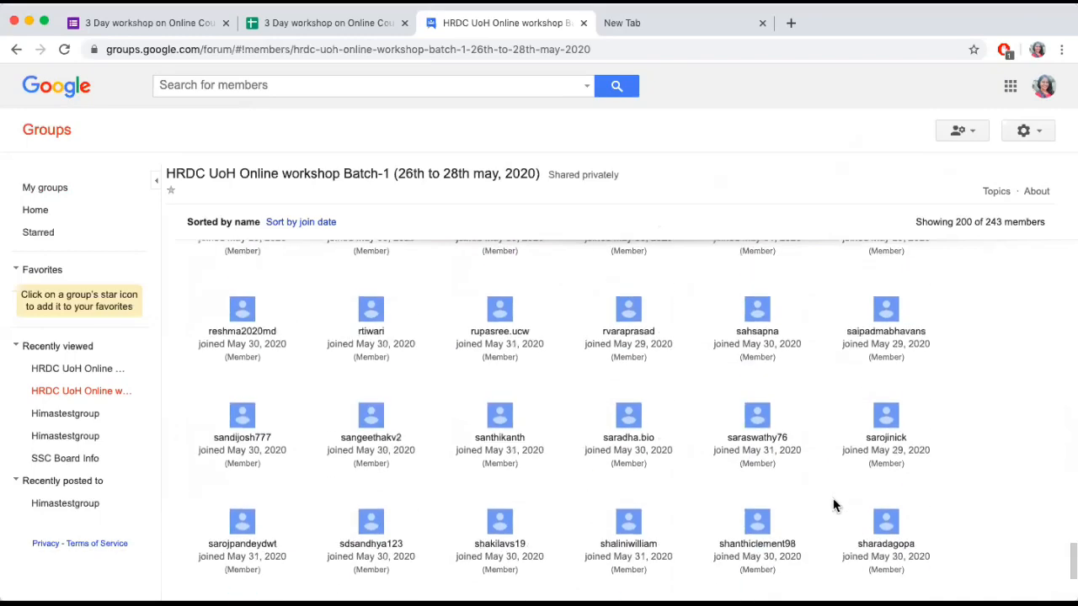
scroll(834, 505, down, 3)
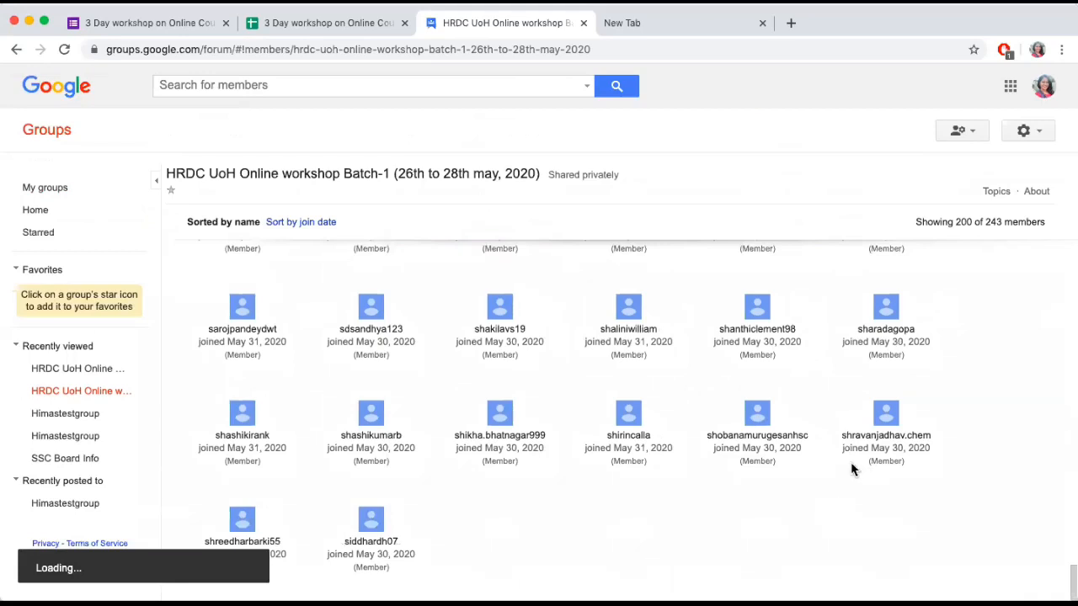
scroll(912, 531, down, 3)
scroll(912, 531, down, 6)
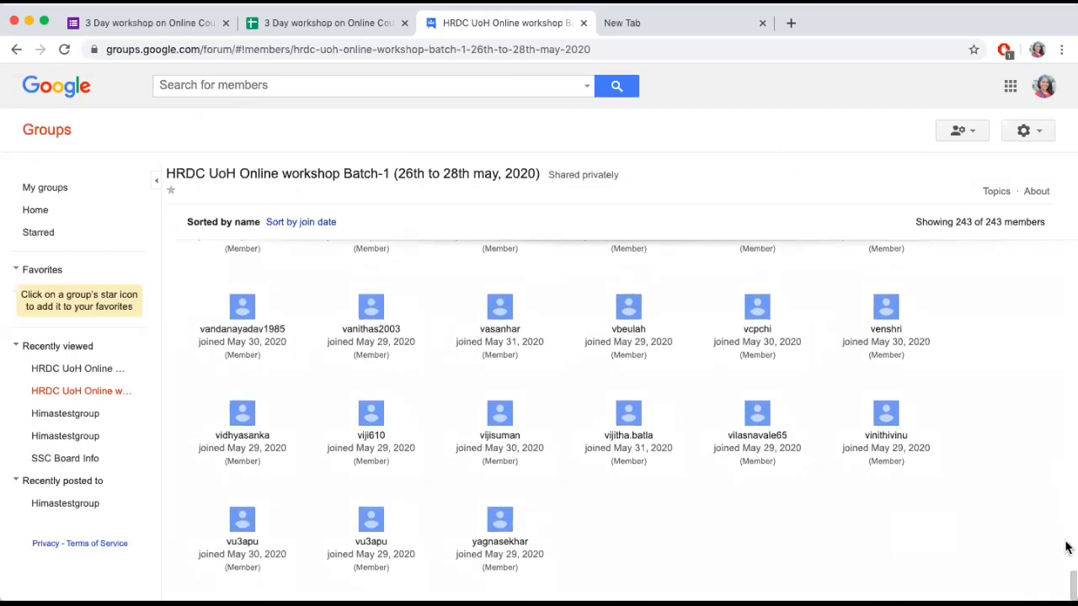
drag(1074, 586, 1068, 251)
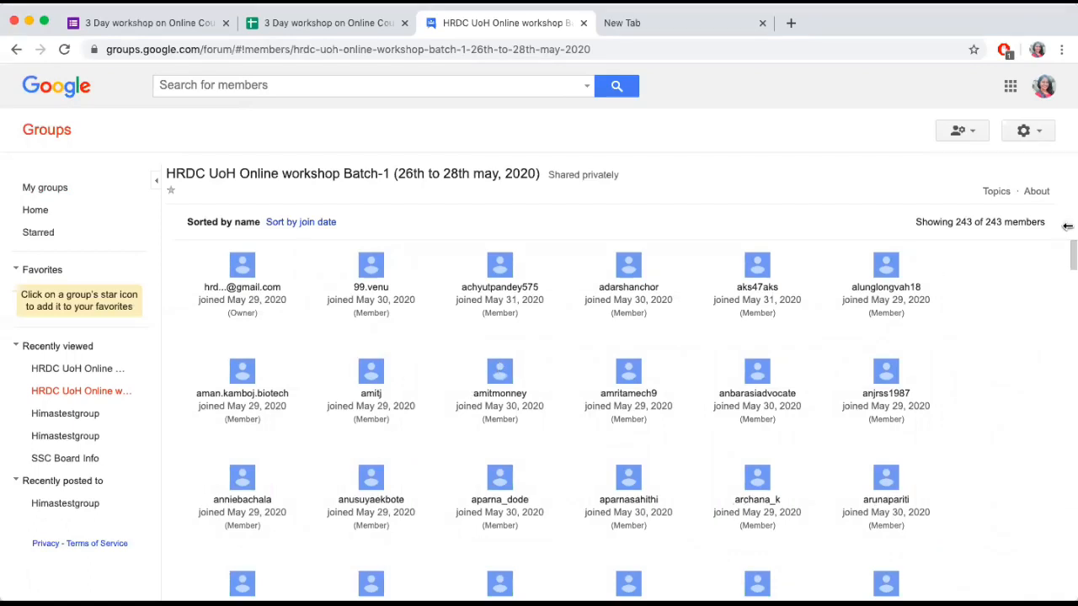
mouse_move(1067, 262)
mouse_down()
mouse_move(1069, 393)
mouse_move(1069, 251)
mouse_up()
click(38, 187)
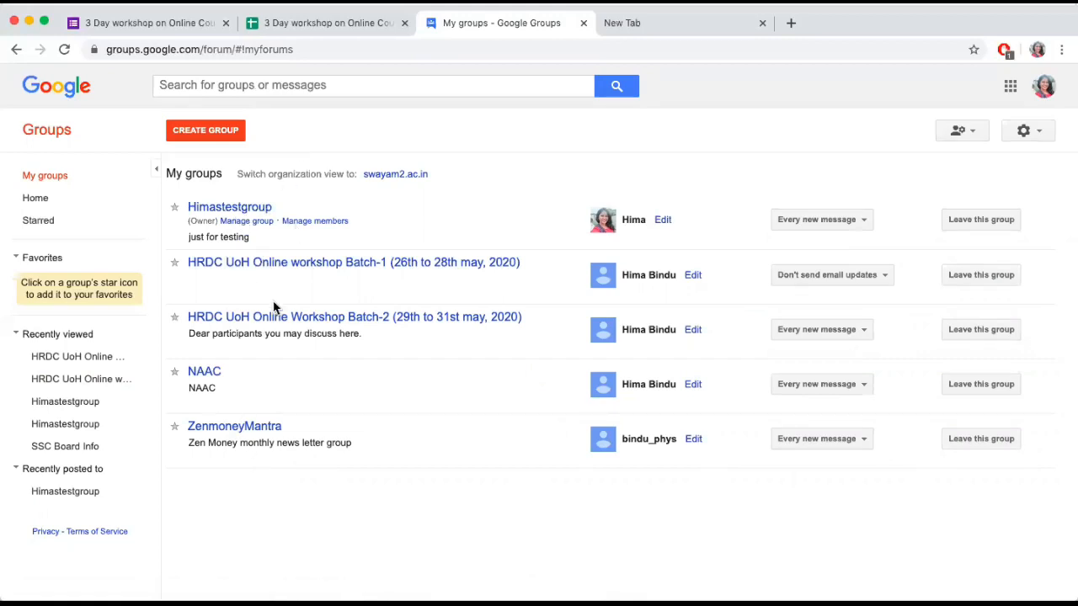
Open Himastestgroup from the overview of own groups and bring up its member management list
click(35, 202)
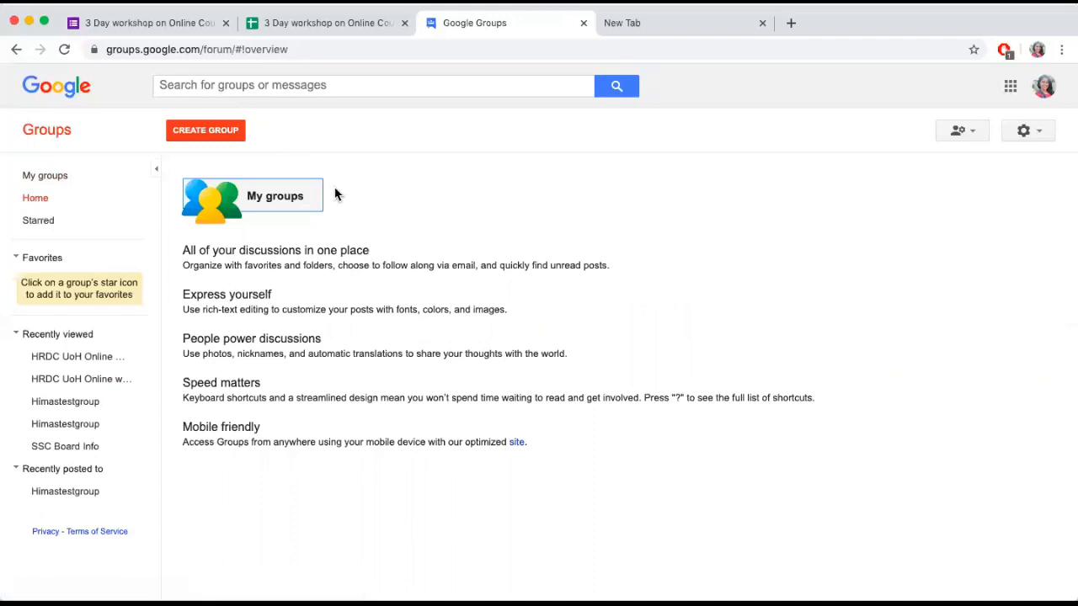
click(276, 202)
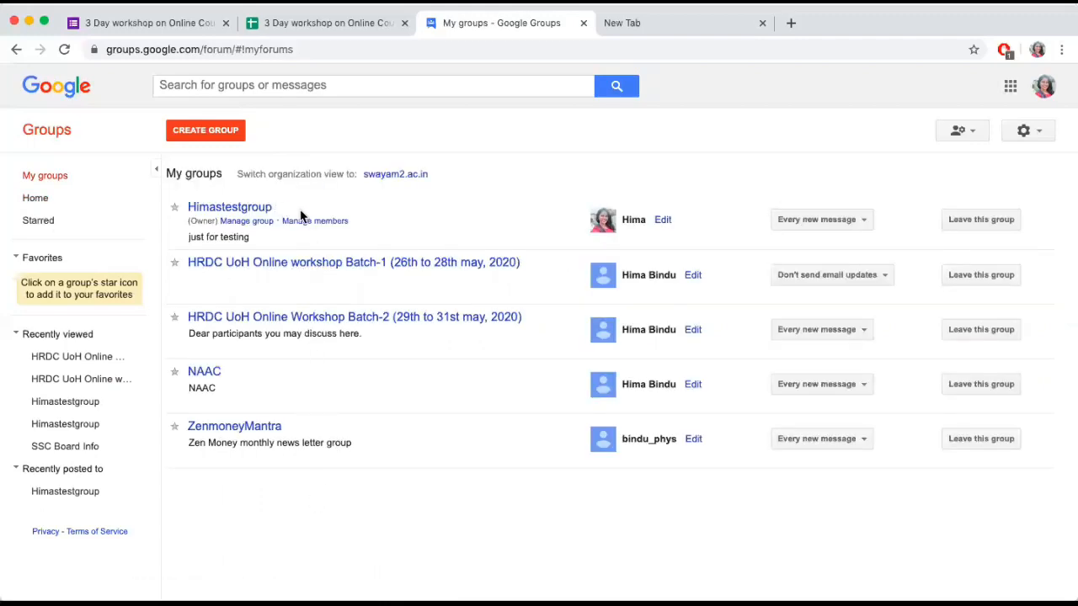
click(250, 209)
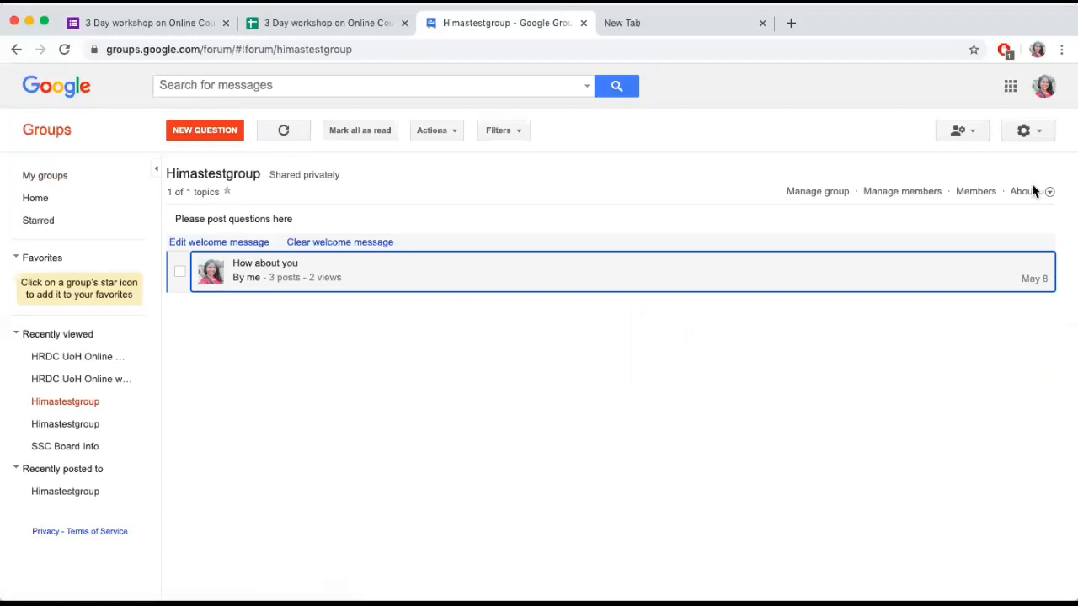
click(916, 195)
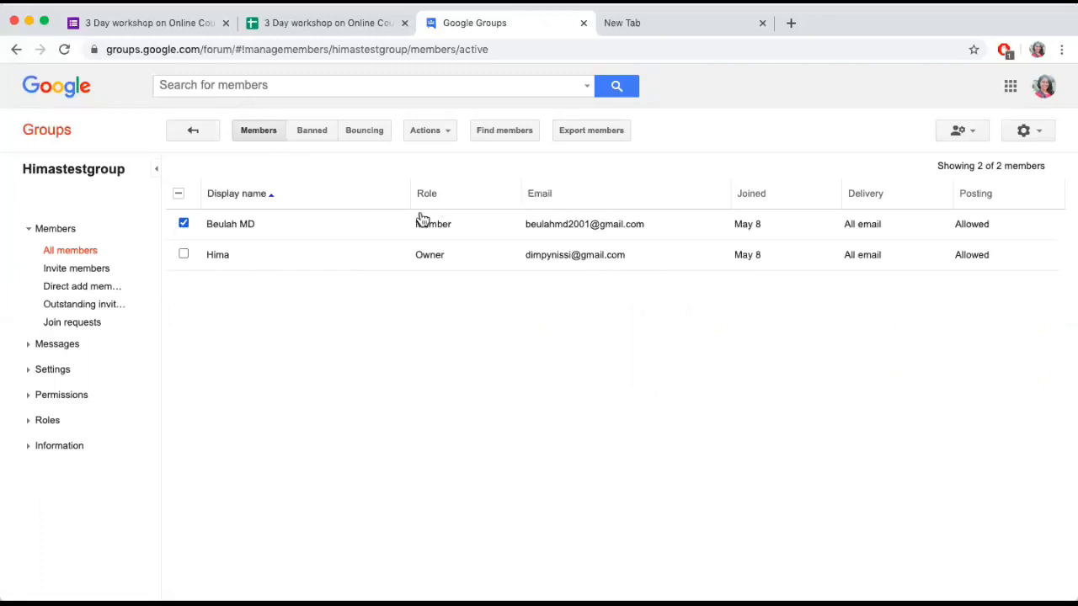
Remove the selected non-owner member from Himastestgroup, then collapse the group's member management section
click(447, 135)
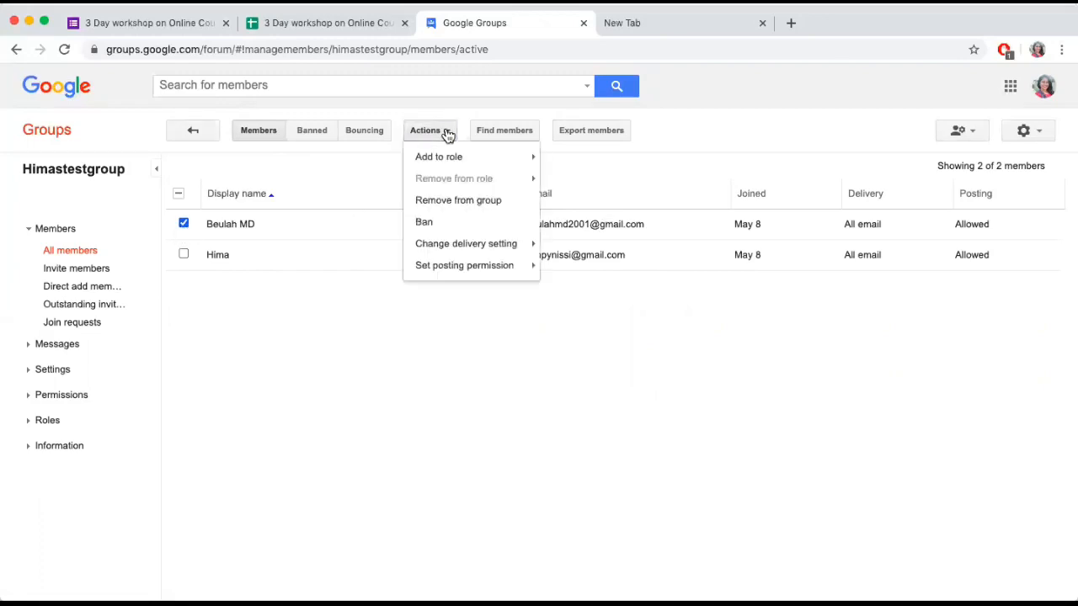
click(478, 208)
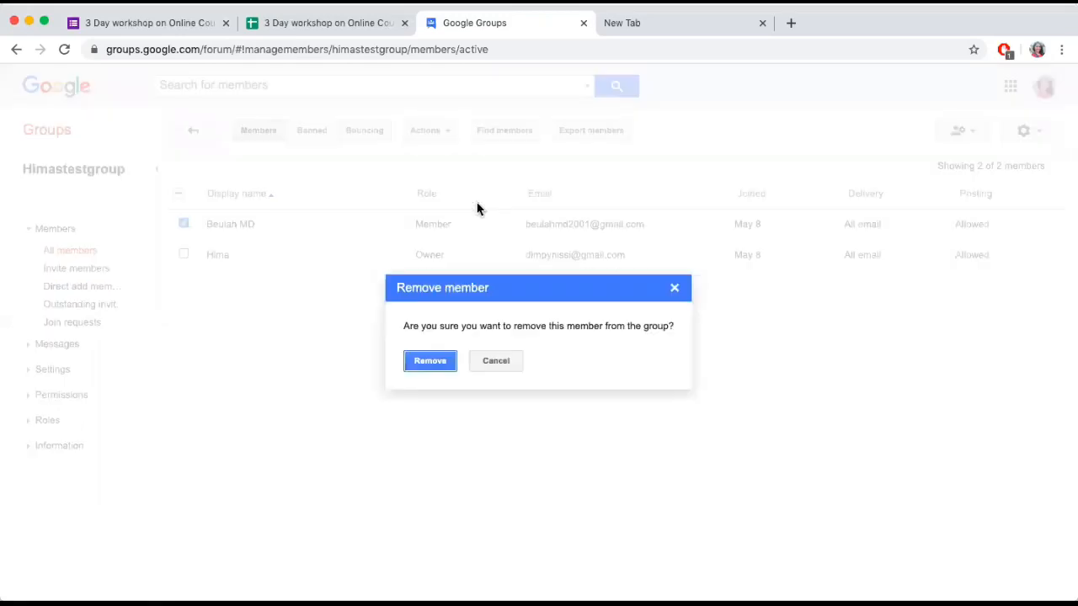
click(423, 369)
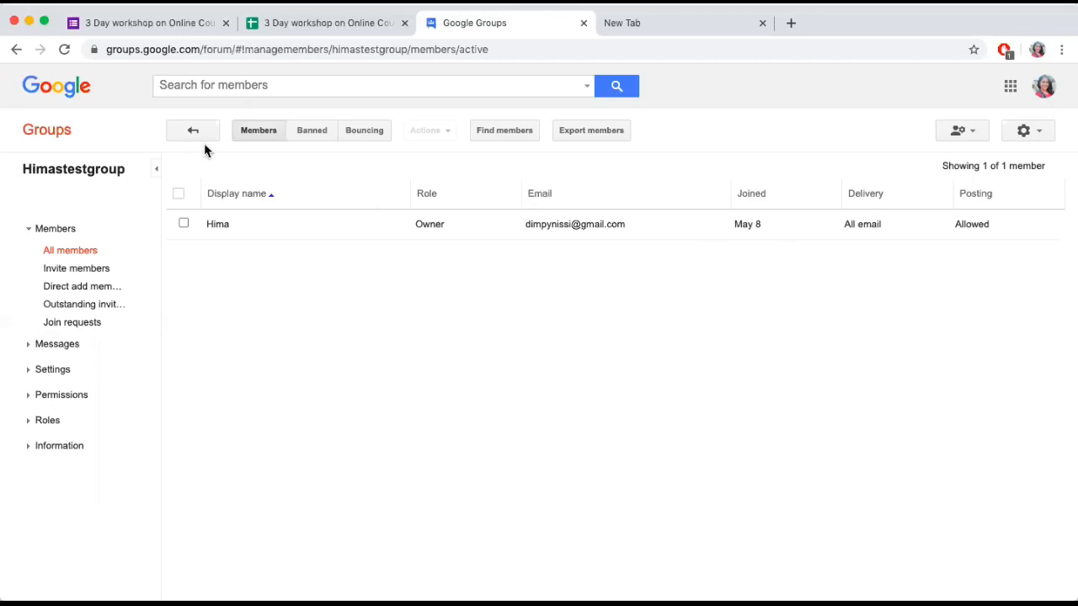
click(56, 230)
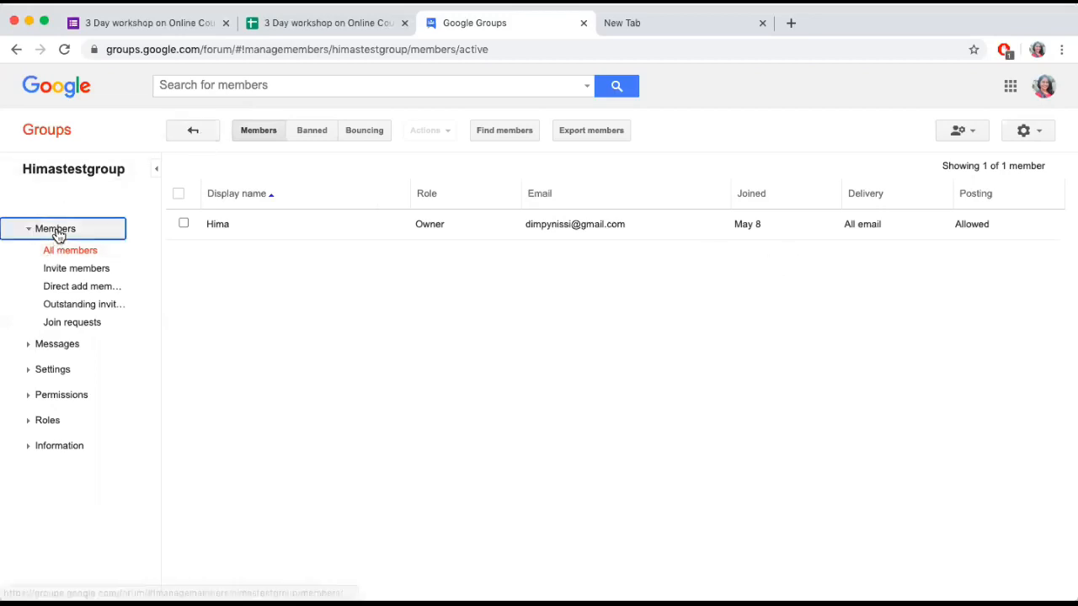
click(57, 233)
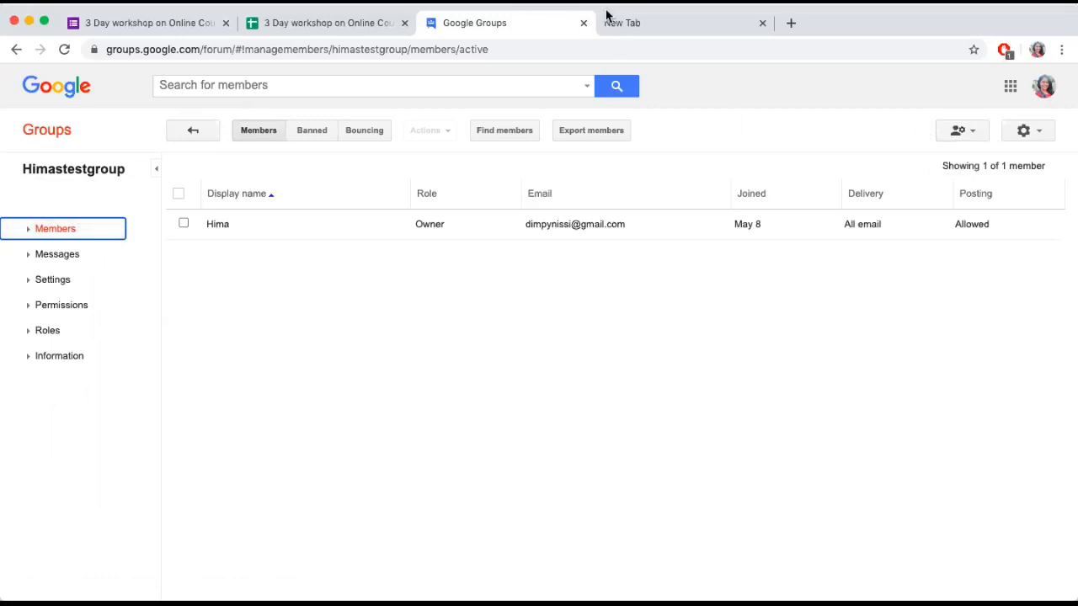